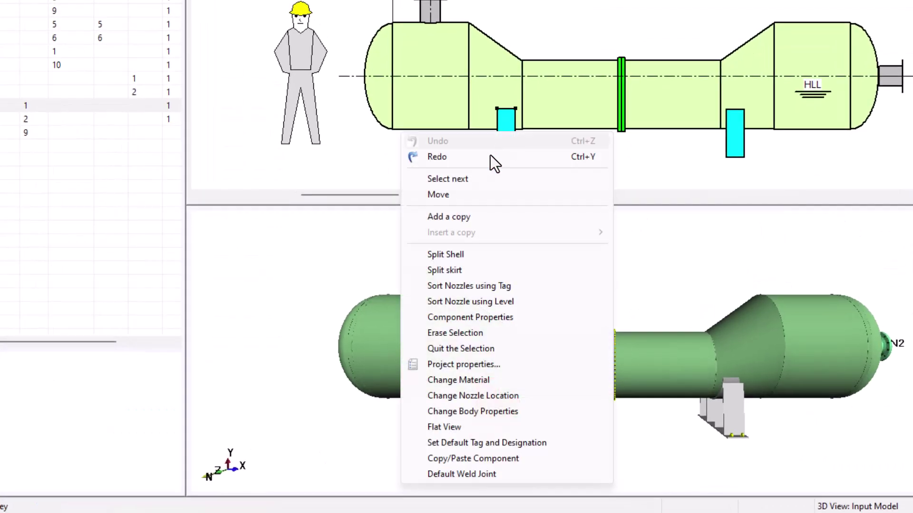
Step: Add a third User Defined saddle with the VE-01 definition, then view the designed model's detailed calculation report
left_click(471, 317)
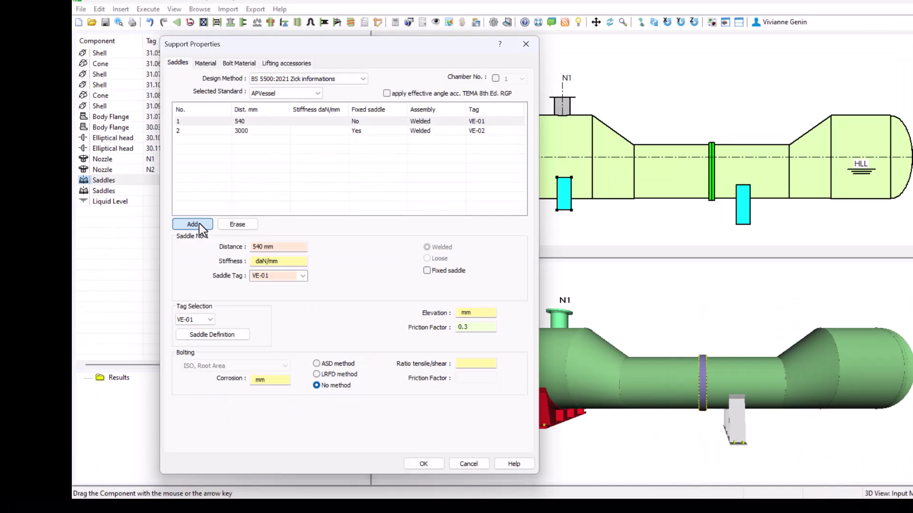
left_click(199, 226)
left_click(211, 335)
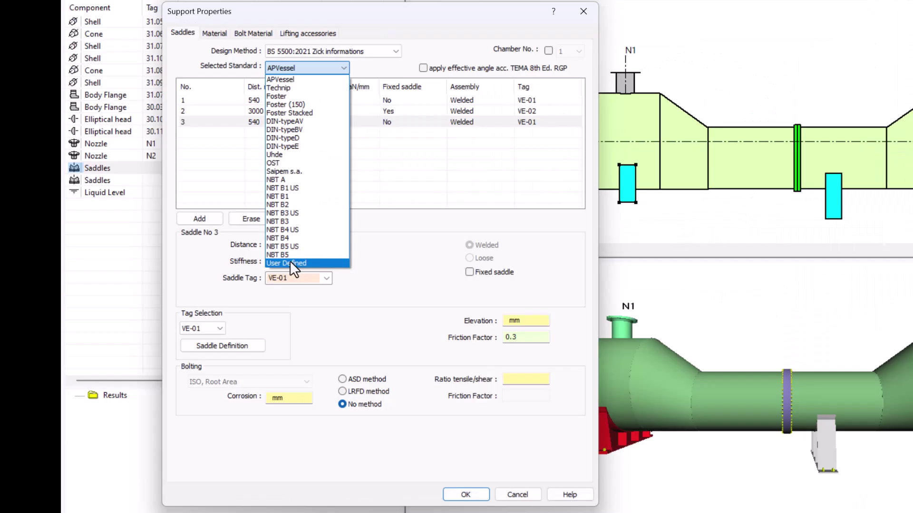
left_click(280, 267)
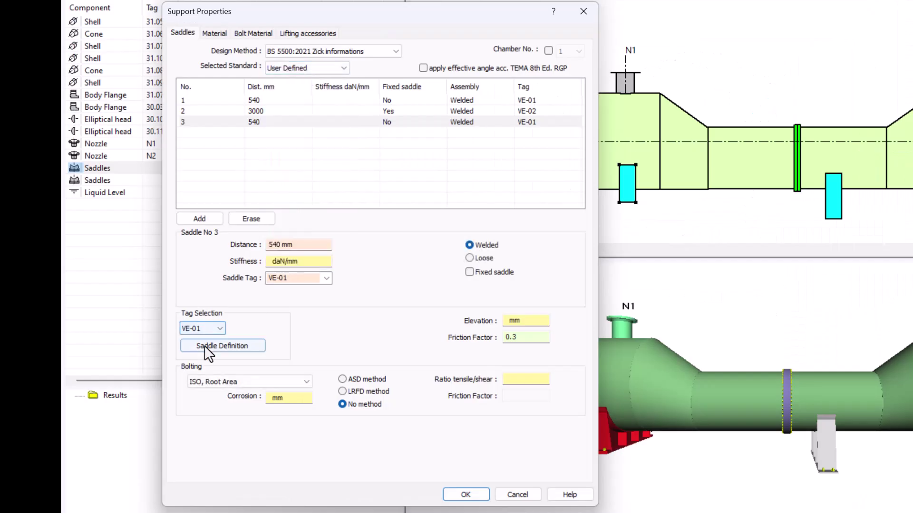
left_click(209, 346)
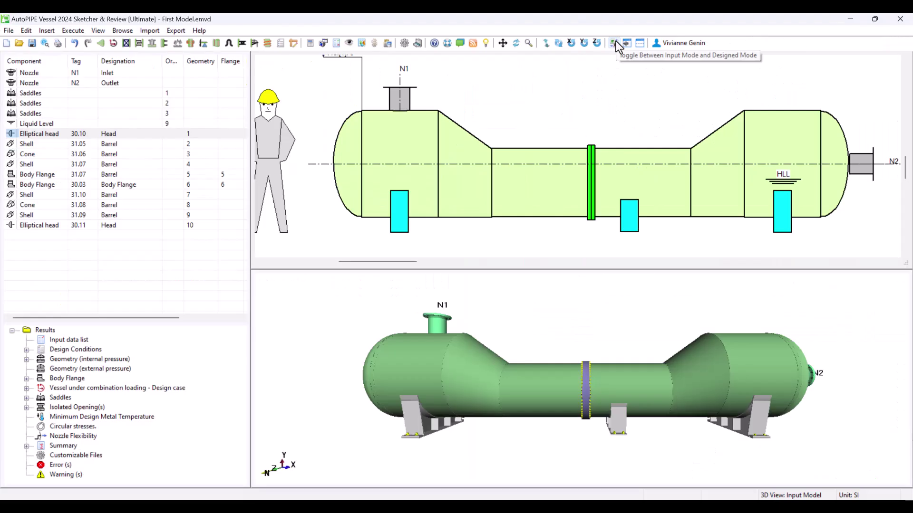
left_click(614, 42)
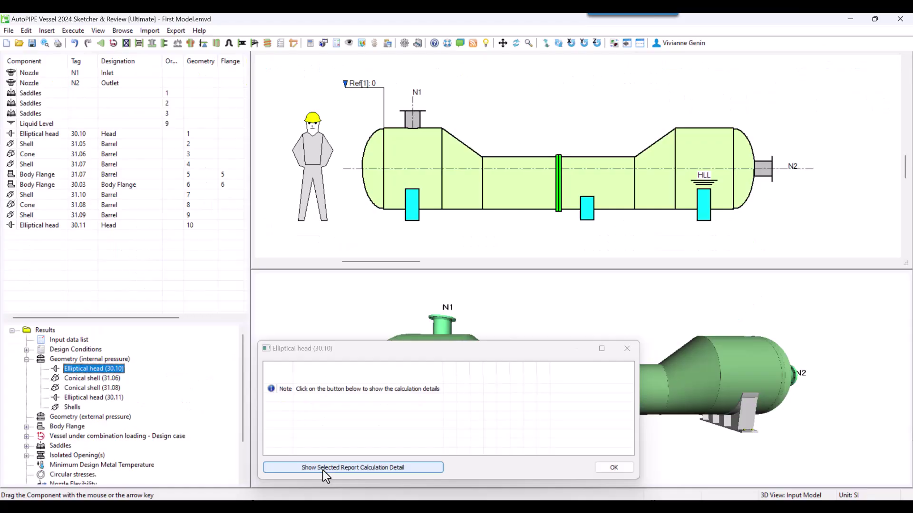
left_click(323, 469)
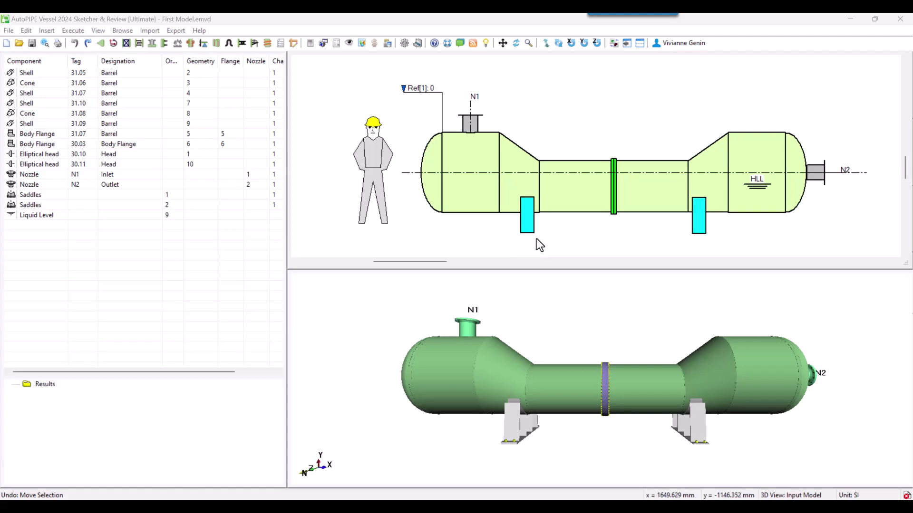
Step: Move the left saddle toward the left head until it sits 540 mm from the tangent line
left_click(527, 220)
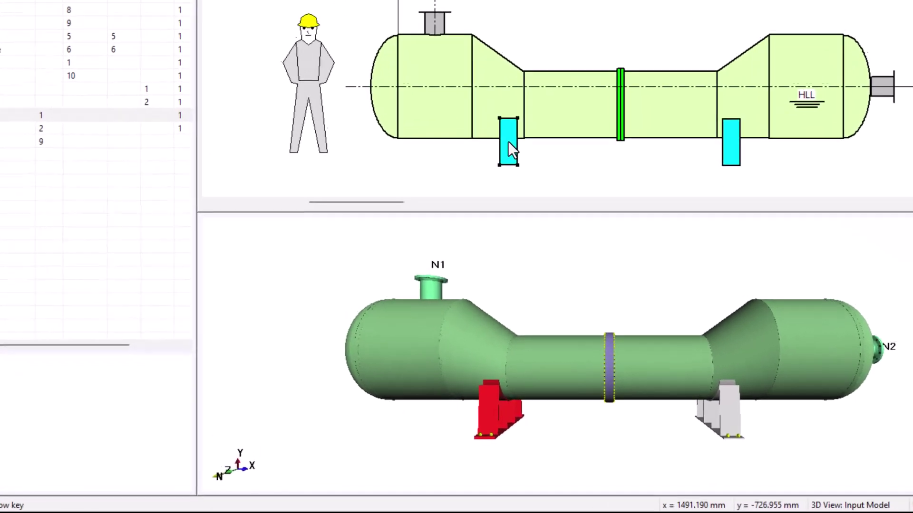
right_click(524, 204)
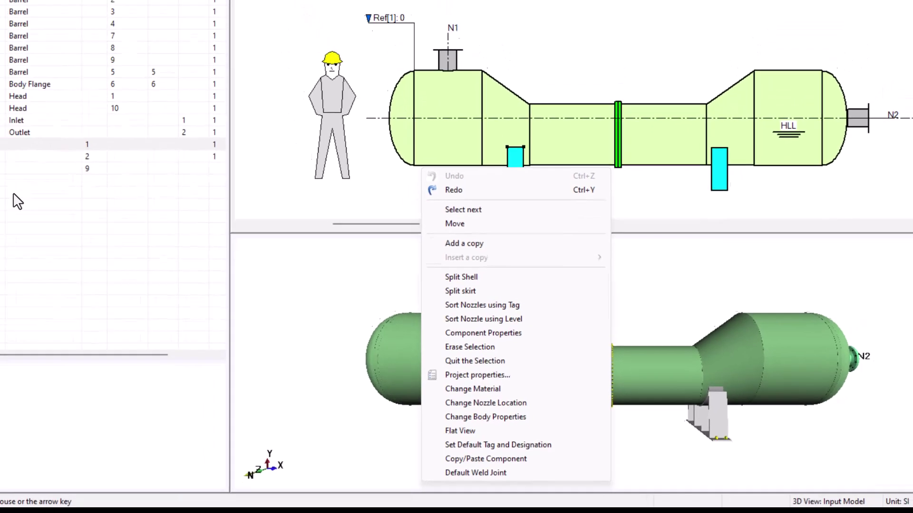
left_click(32, 194)
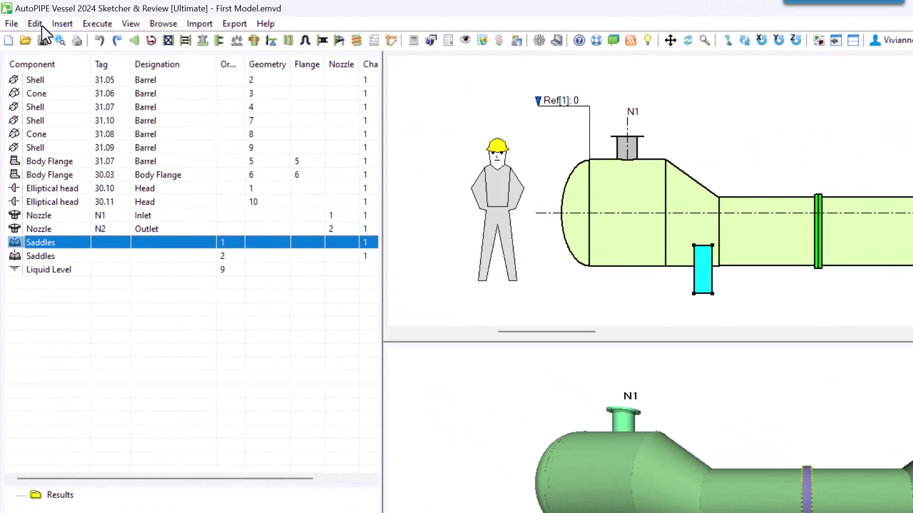
left_click(26, 31)
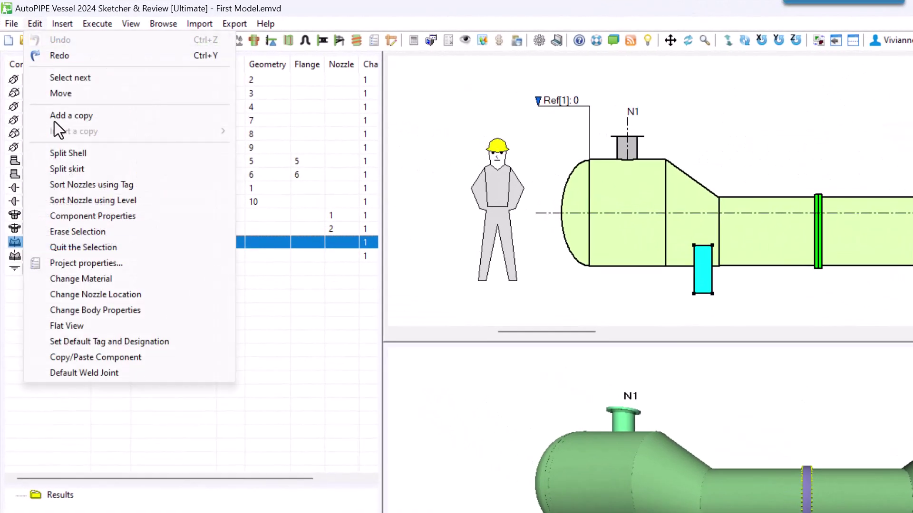
left_click(64, 96)
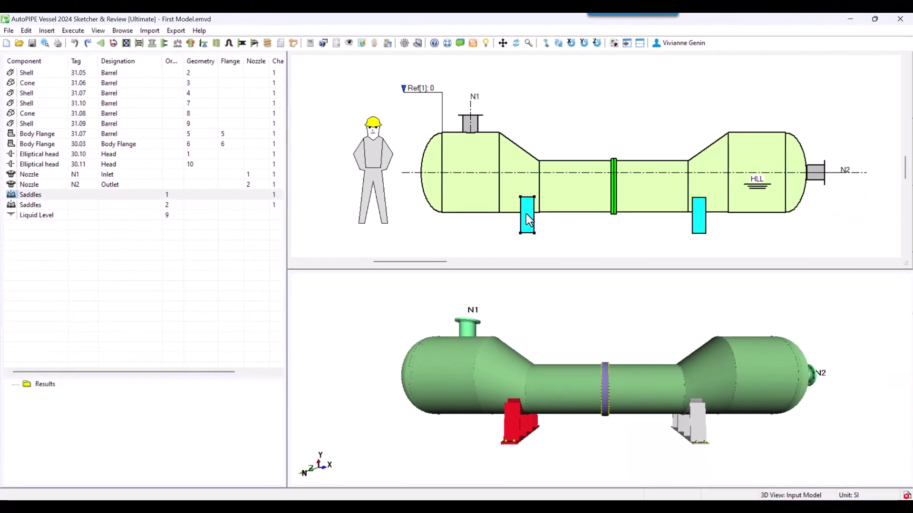
left_click_drag(602, 237, 556, 236)
left_click_drag(486, 213, 472, 213)
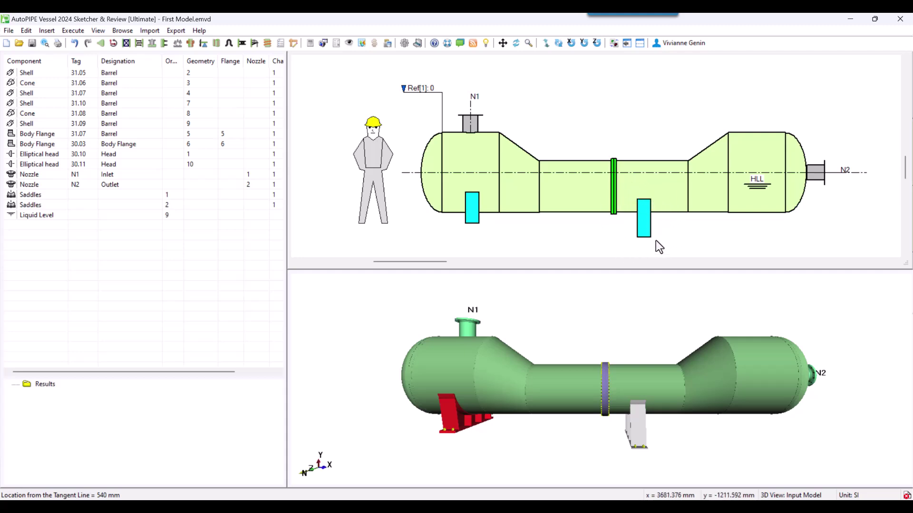
Step: Add saddle 3 tagged VE-01 in the left saddle's Support Properties and open its Saddle Definition
double_click(475, 208)
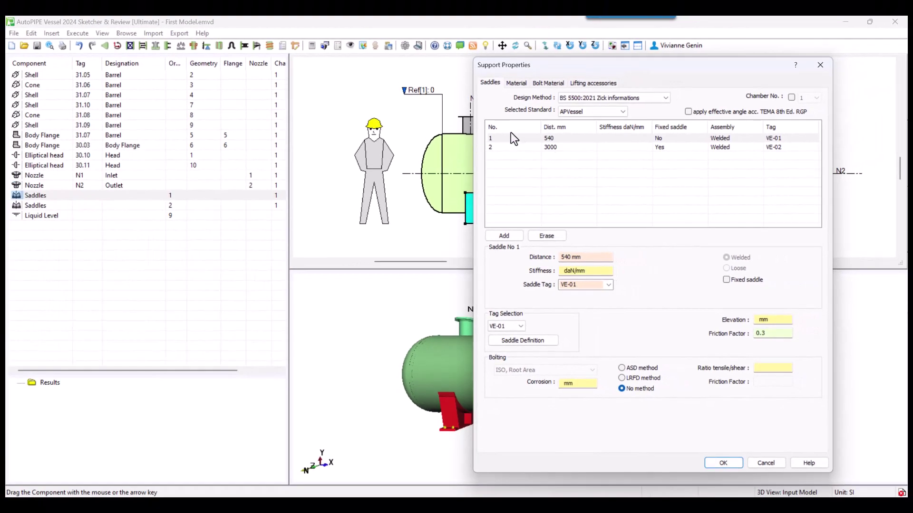
mouse_move(593, 63)
left_mouse_down()
mouse_move(568, 84)
mouse_move(176, 104)
mouse_move(168, 97)
left_mouse_up()
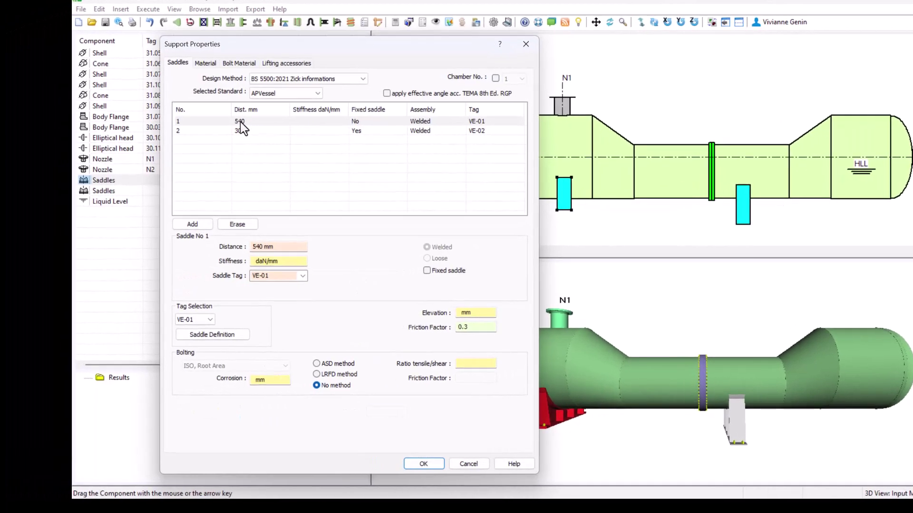
left_click(241, 123)
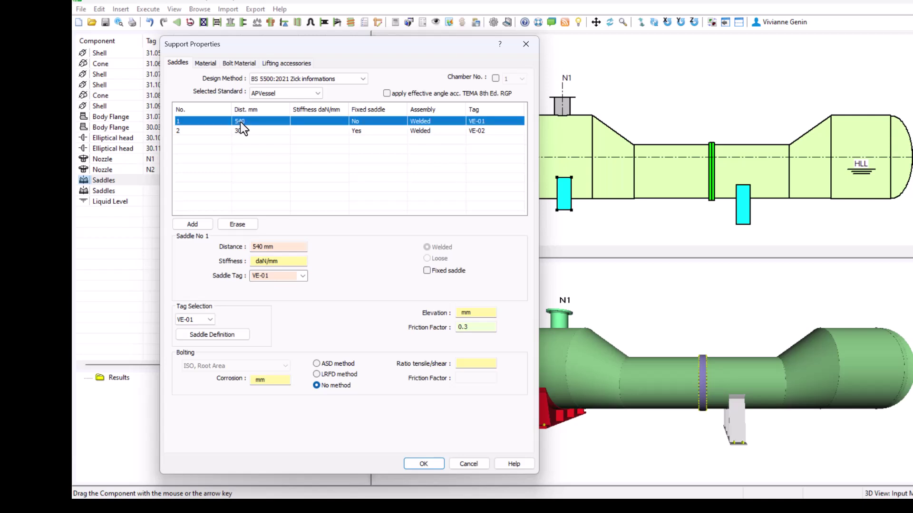
left_click(200, 225)
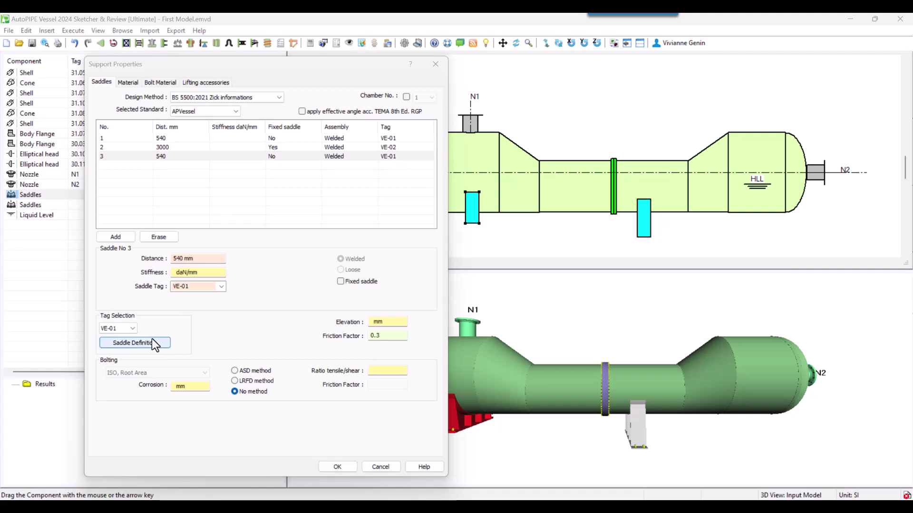
left_click(119, 330)
left_click(111, 338)
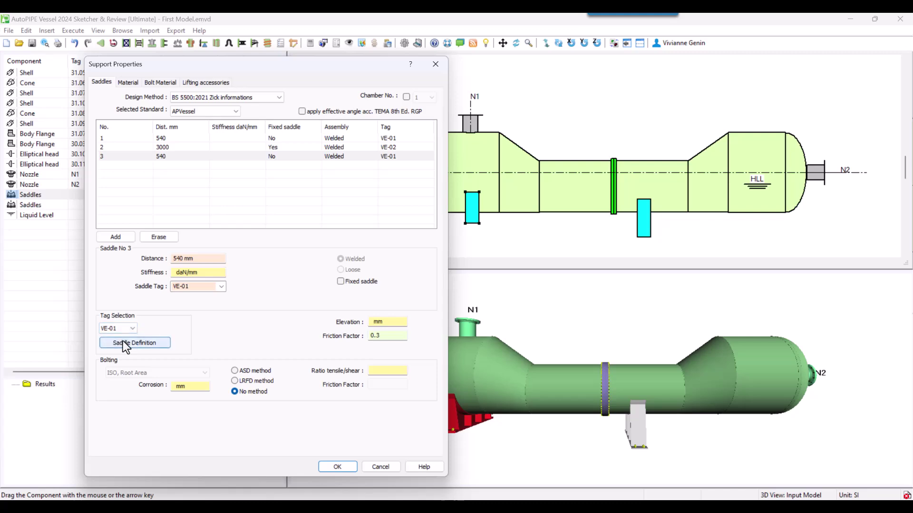
left_click(125, 343)
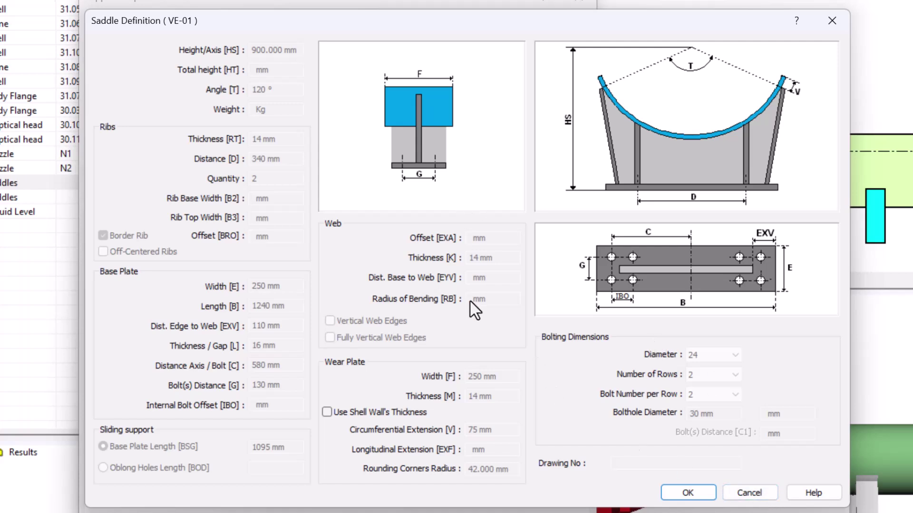
Step: Cancel the saddle definition, change the saddle standard to User Defined, and reopen the VE-01 definition
left_click(744, 494)
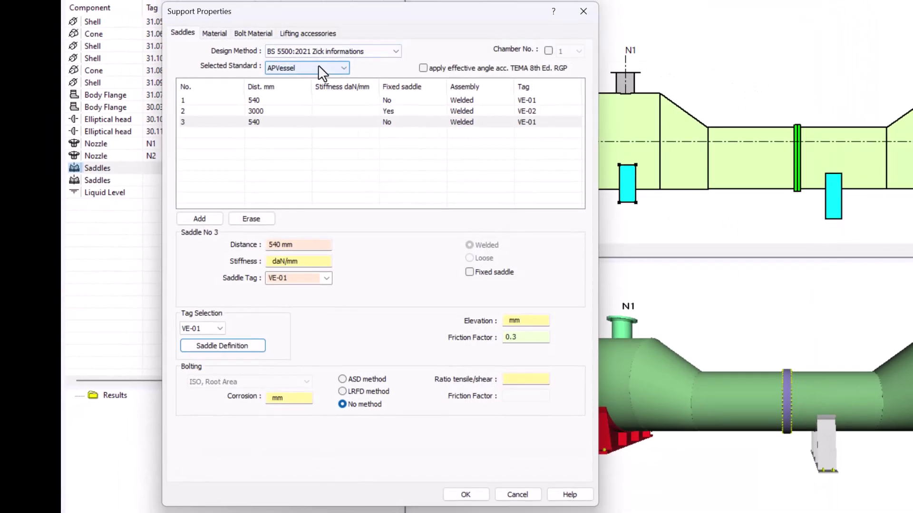
left_click(318, 68)
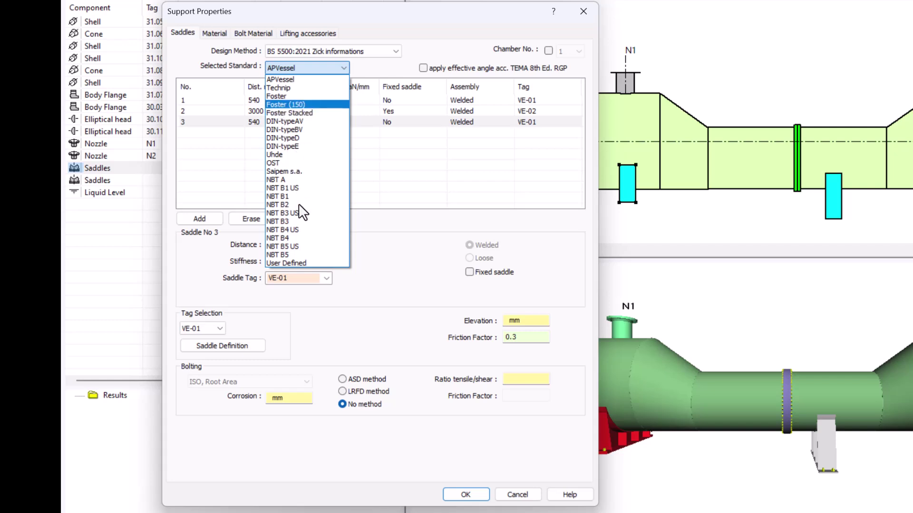
left_click(291, 263)
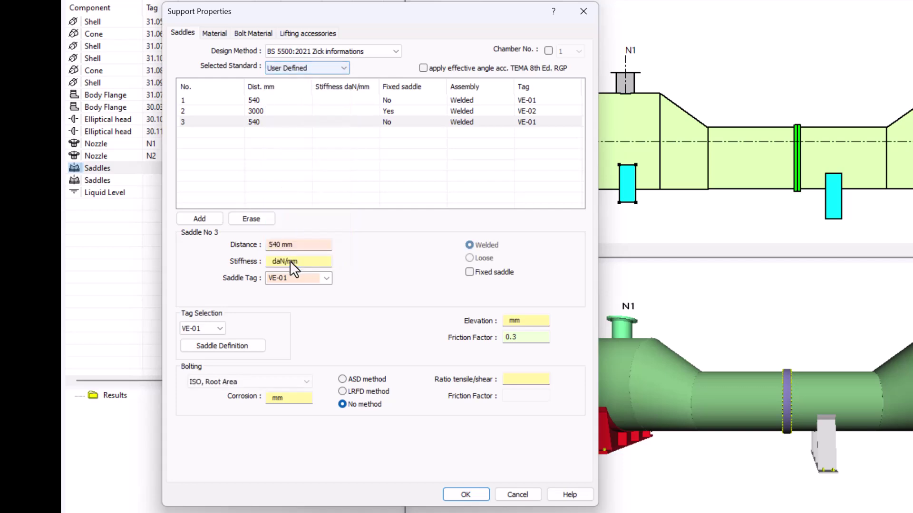
left_click(204, 346)
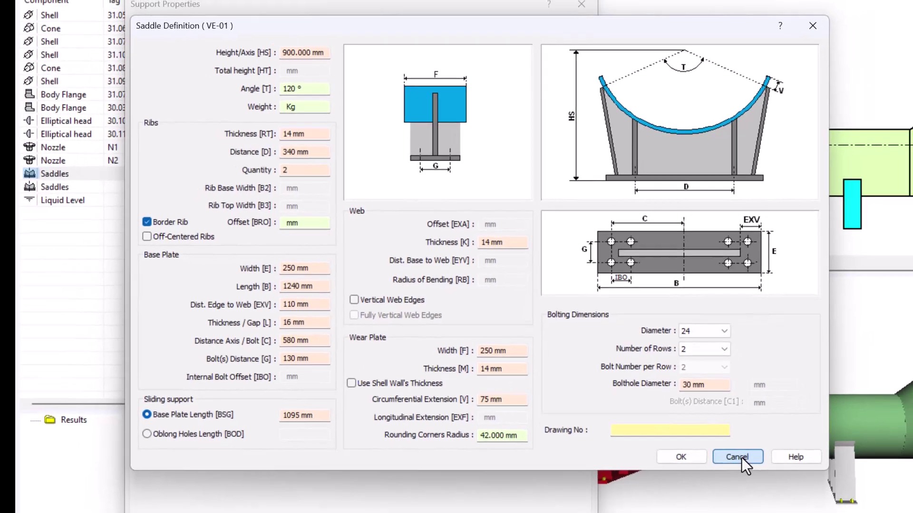
Step: Close the saddle definition, set saddles 1 and 2 as fixed saddles, and apply the support settings
left_click(754, 495)
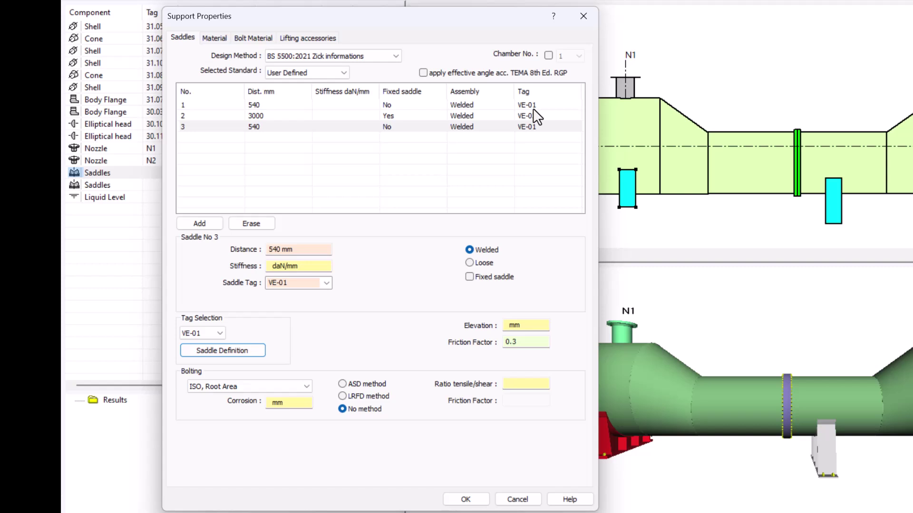
left_click(389, 103)
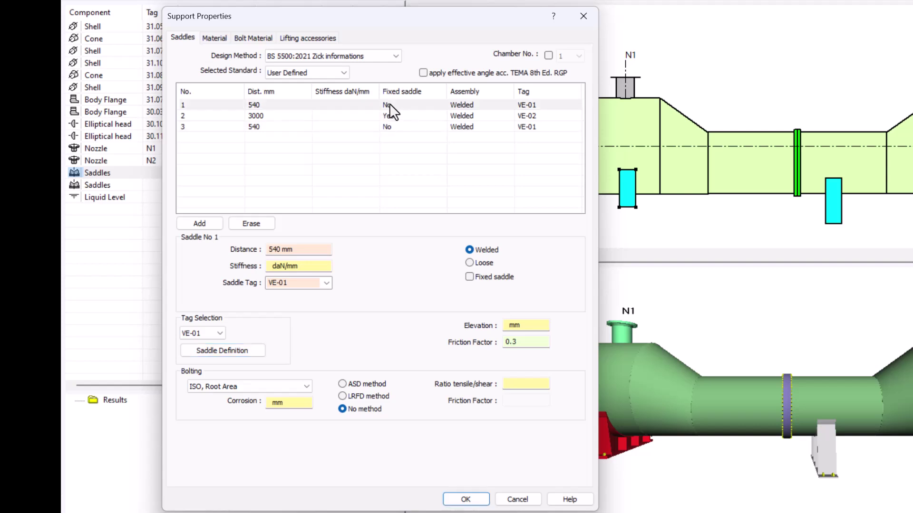
left_click(470, 278)
left_click(388, 116)
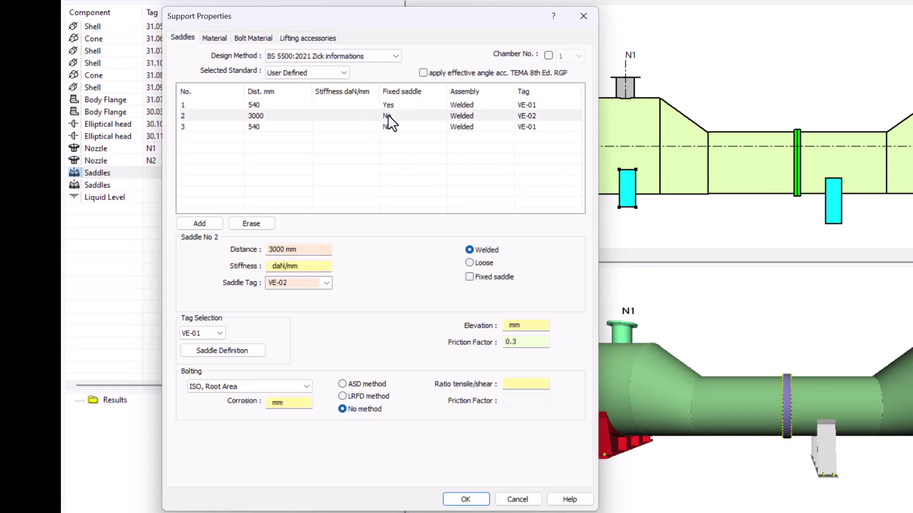
left_click(469, 277)
left_click(465, 499)
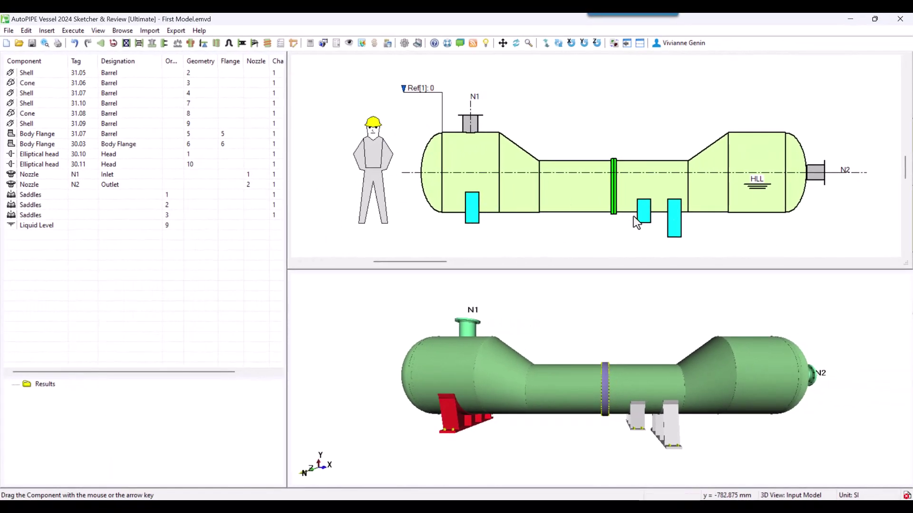
Step: Set saddle 1's distance to 500 mm and saddle 3's distance to 2000 mm, then confirm
double_click(673, 217)
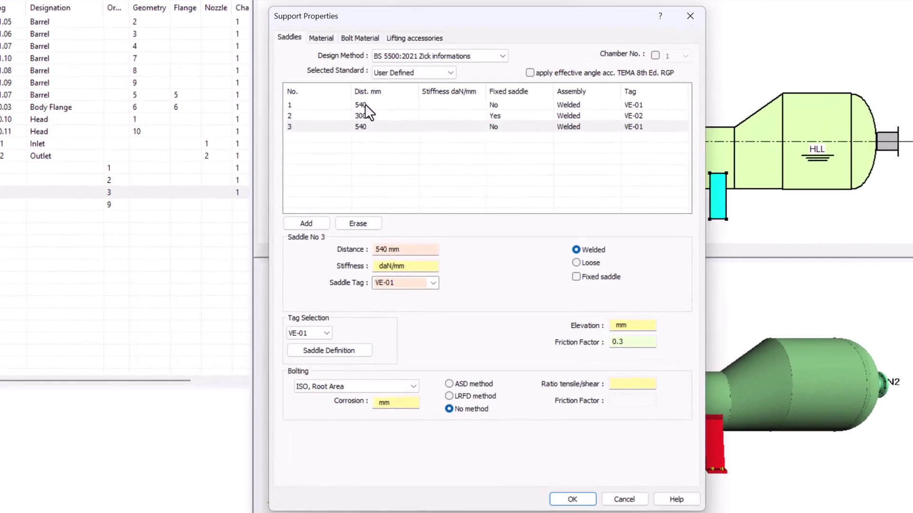
left_click(365, 104)
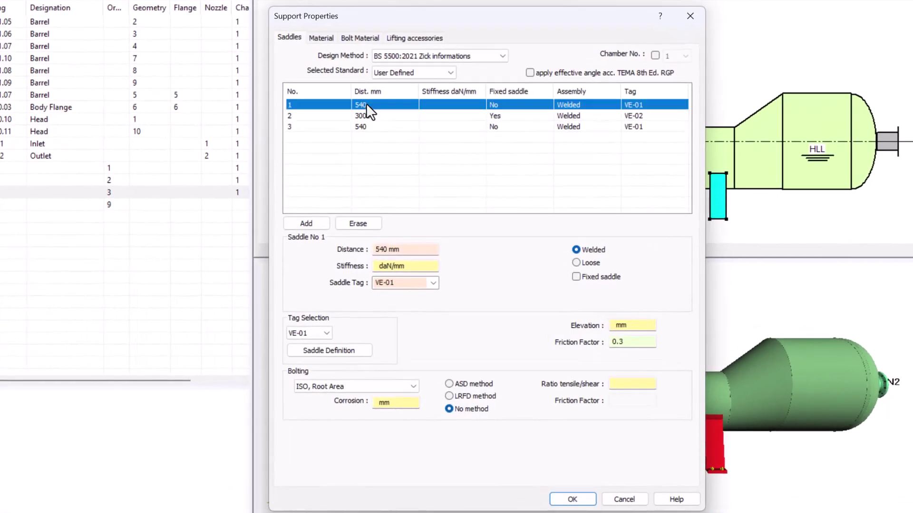
left_click_drag(398, 249, 369, 250)
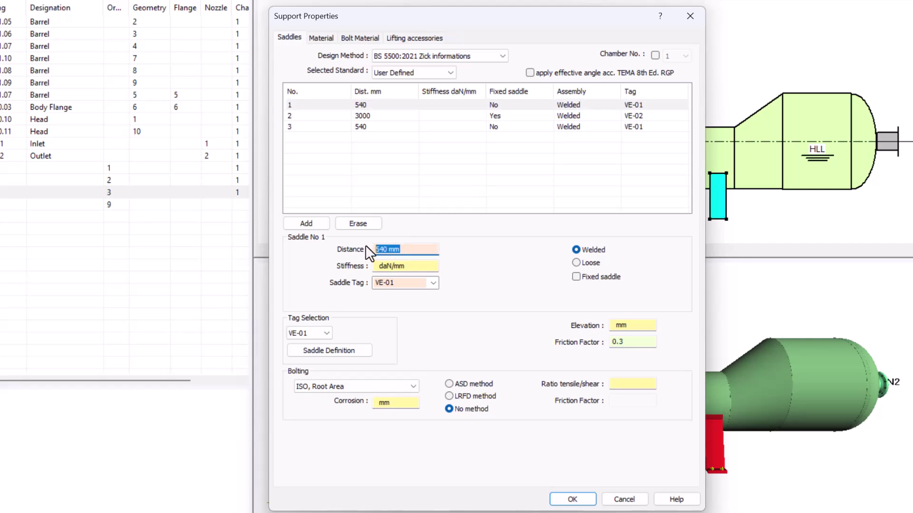
type("500")
left_click(372, 115)
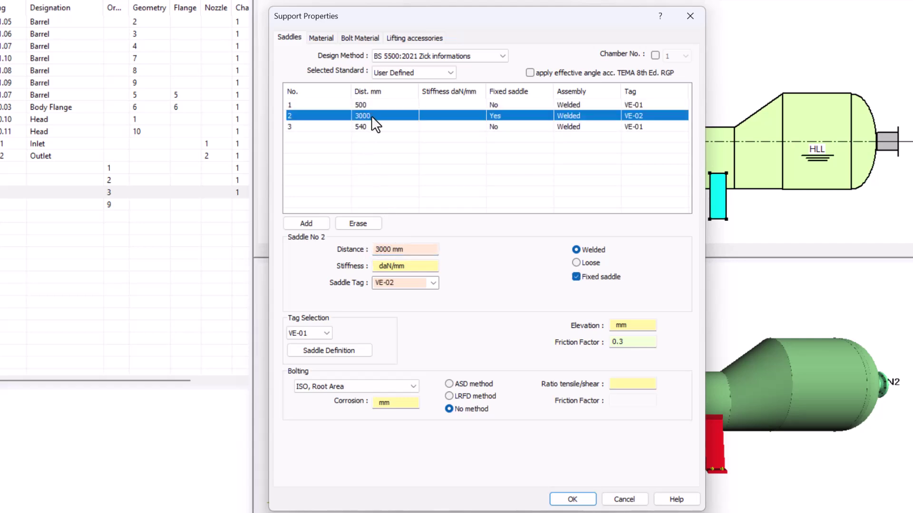
left_click(371, 126)
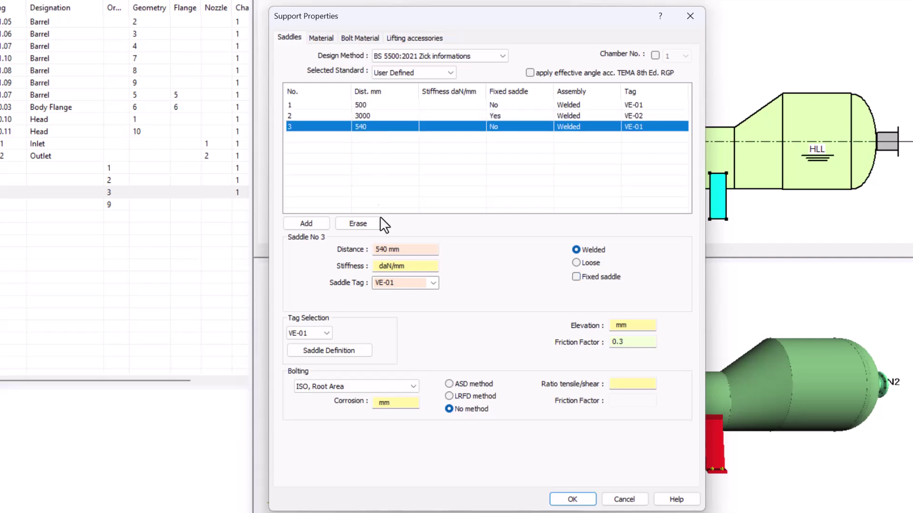
left_click_drag(406, 251, 340, 249)
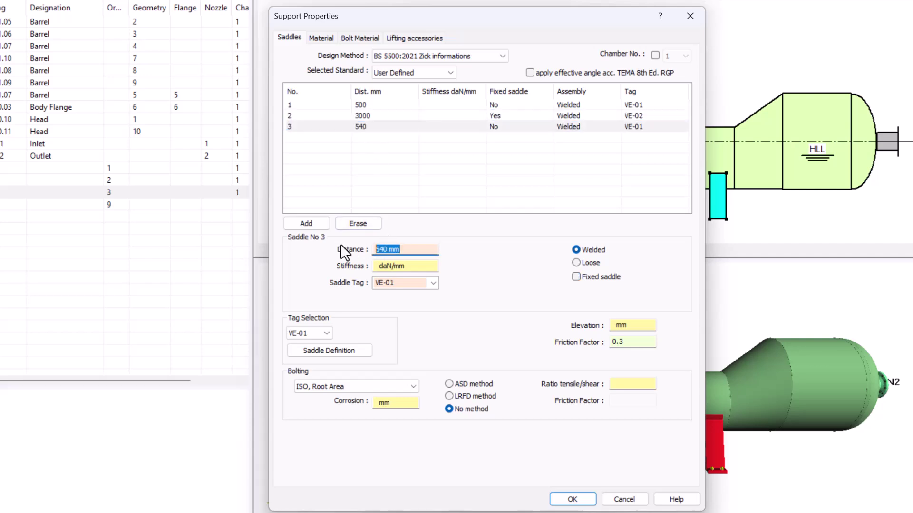
type("2000")
left_click(572, 499)
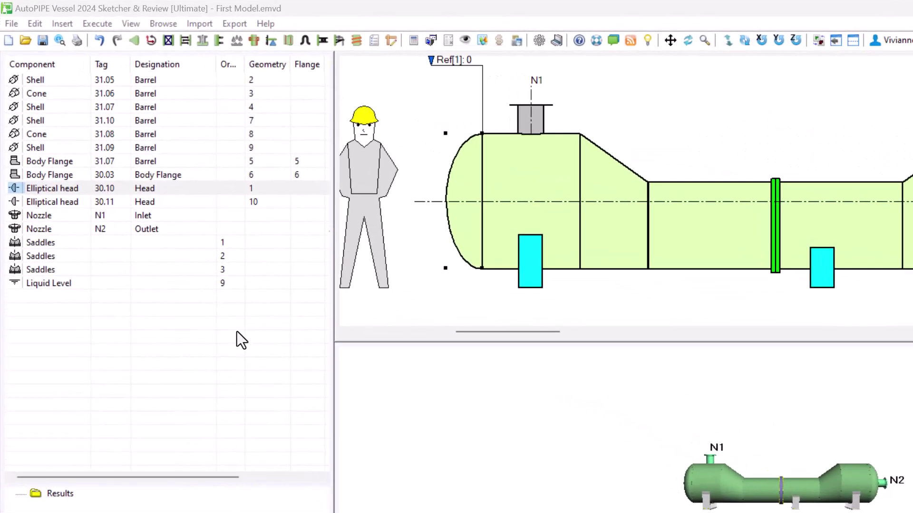
Step: Sort the component list by the Geometry column, from head 30.10 to head 30.11
left_click(266, 67)
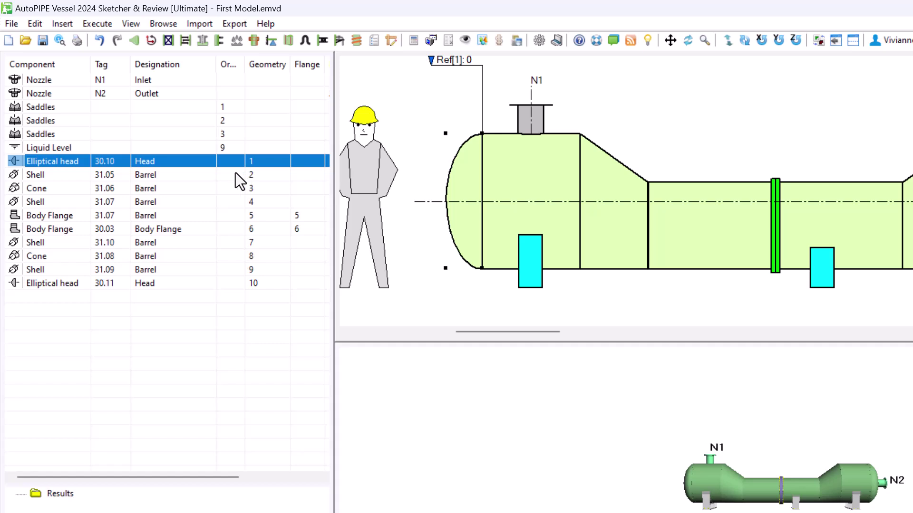
left_click(263, 23)
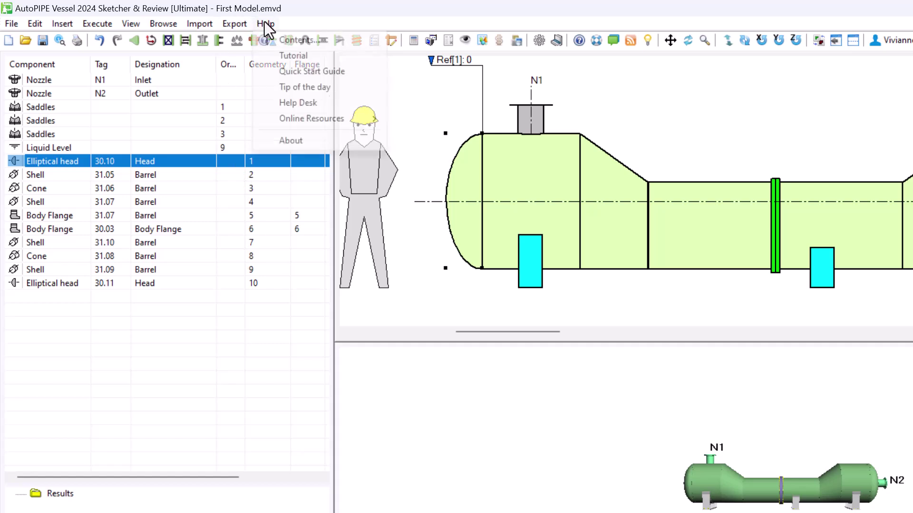
left_click(280, 40)
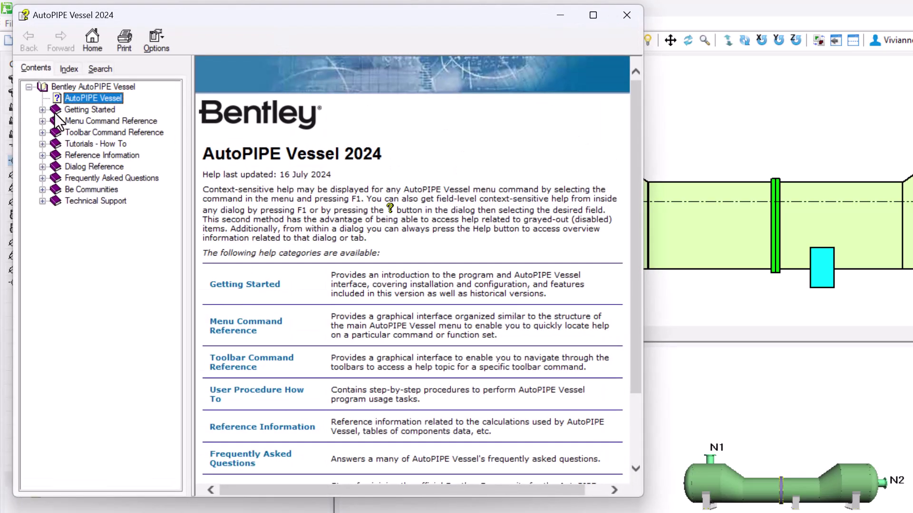
left_click(42, 109)
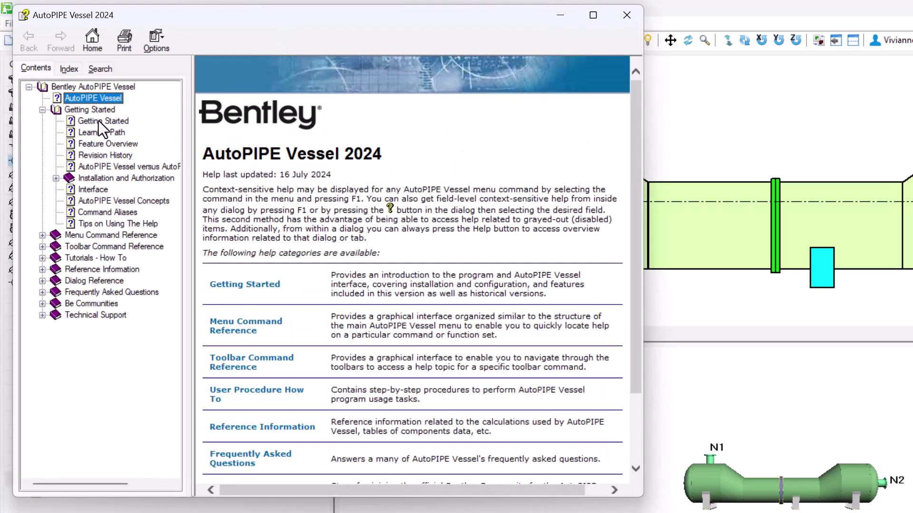
left_click(107, 200)
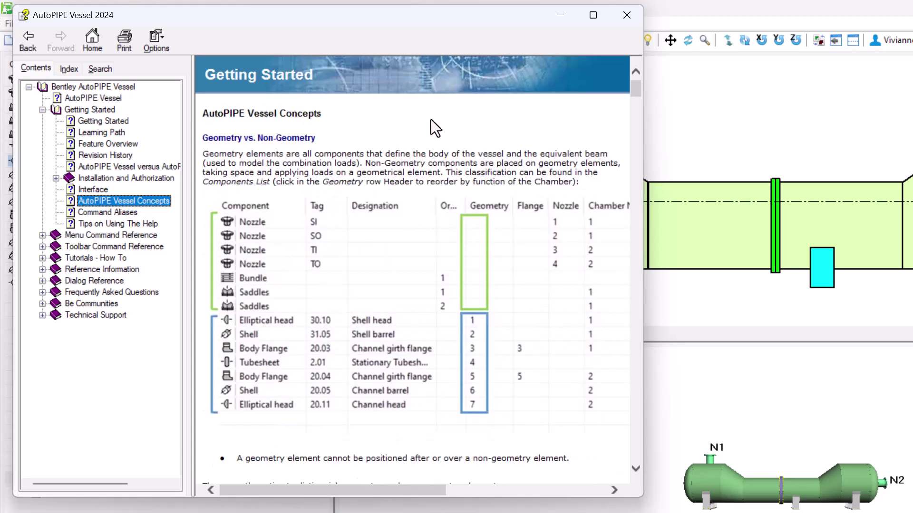
left_click(627, 15)
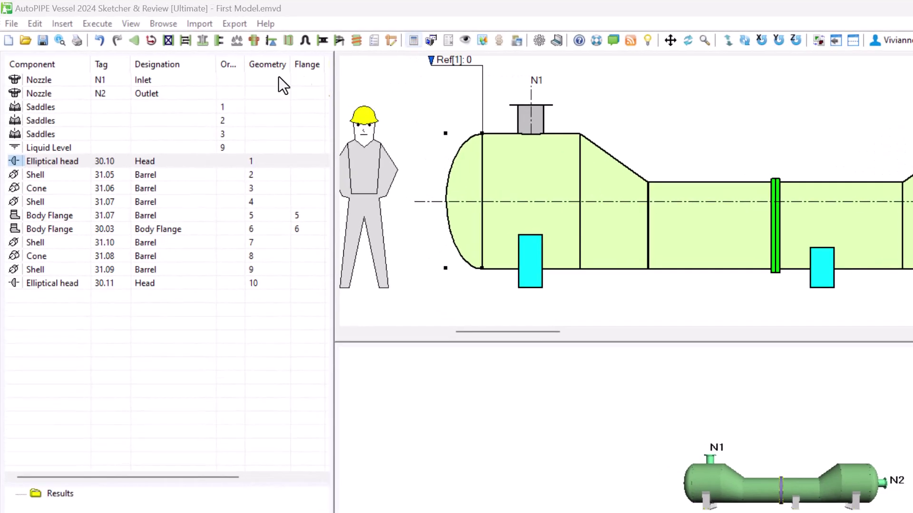
Step: Run Calculate Strength, dismiss the conical-shell error report, and enlarge the Results tree
left_click(96, 25)
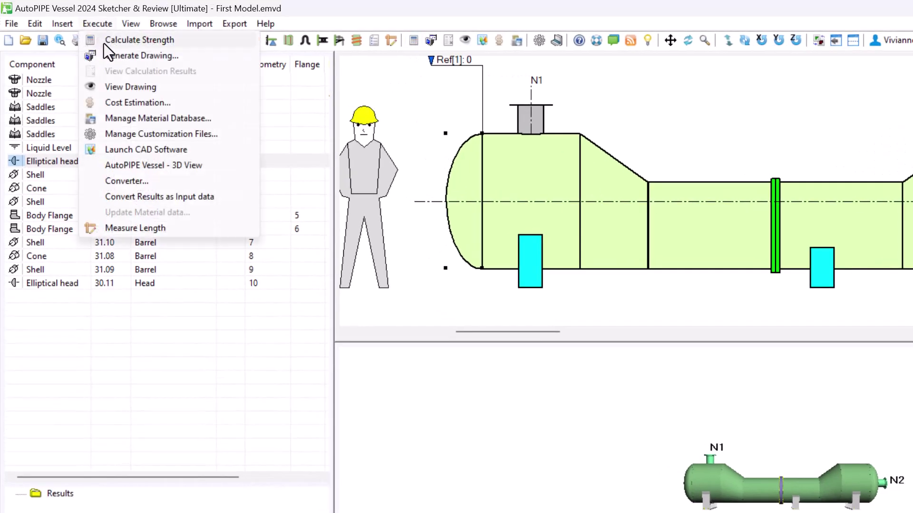
left_click(104, 44)
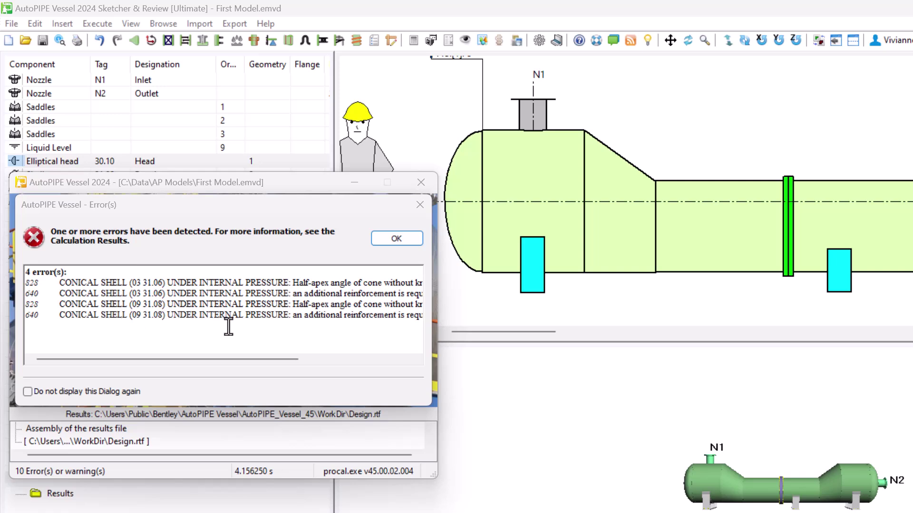
left_click(387, 242)
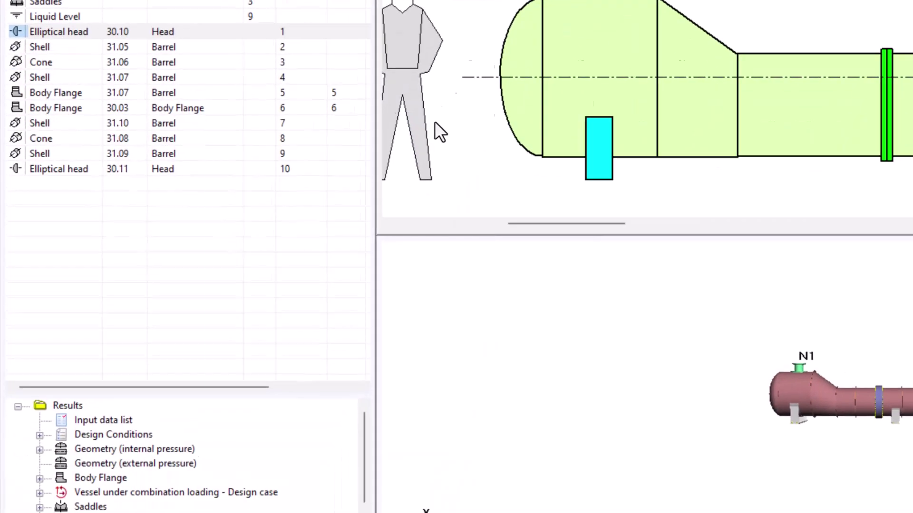
left_click_drag(224, 299, 224, 211)
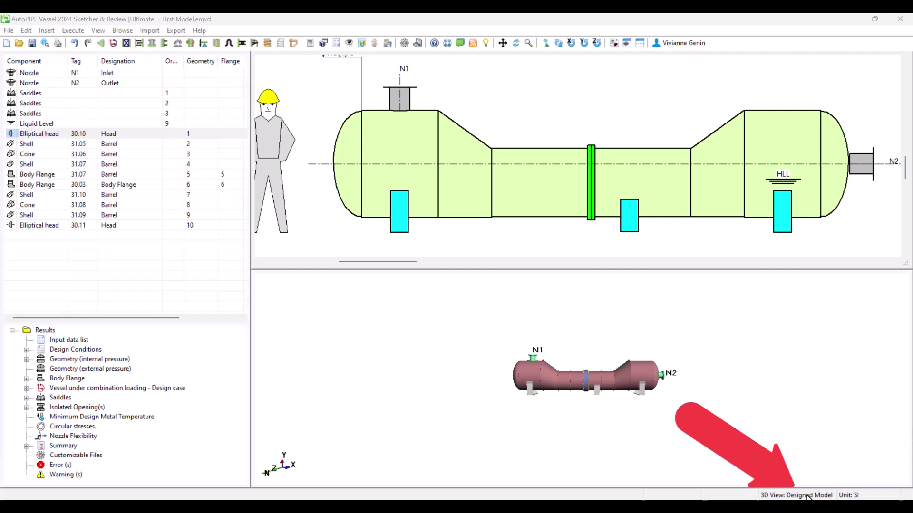
Step: Zoom into the designed three-saddle vessel in the 3D view to inspect its cones and nozzles
scroll(643, 396, "up", 5)
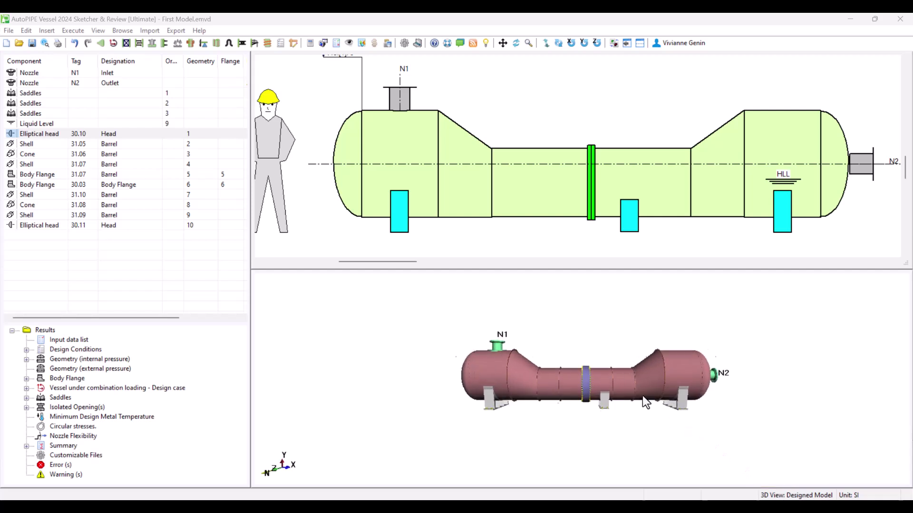
scroll(645, 402, "up", 1)
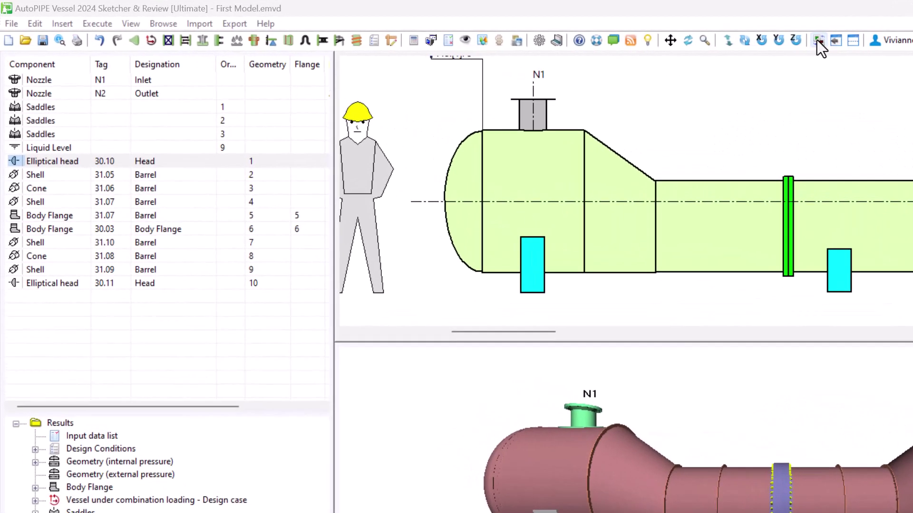
left_click(131, 23)
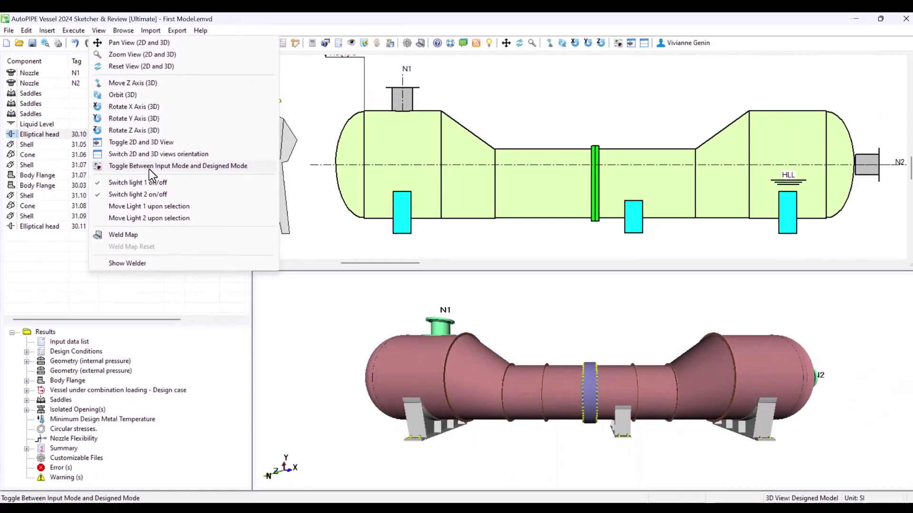
left_click(181, 192)
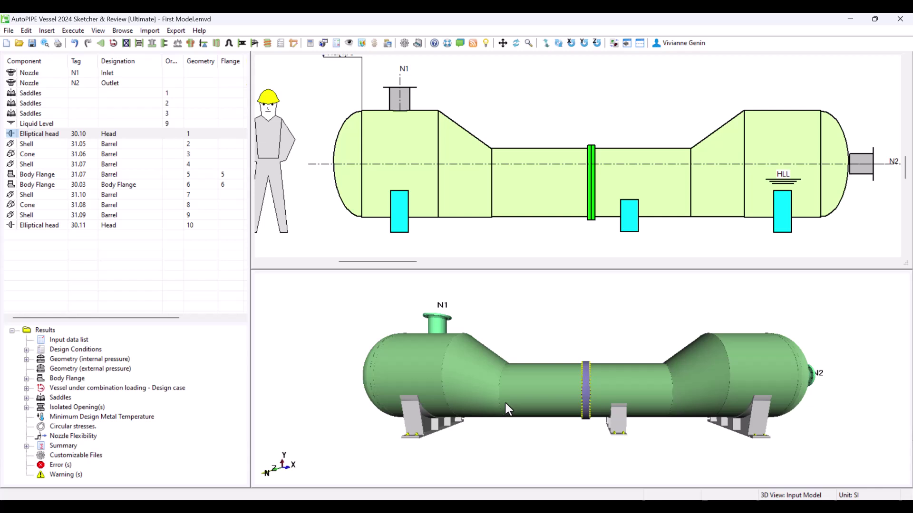
left_click(614, 43)
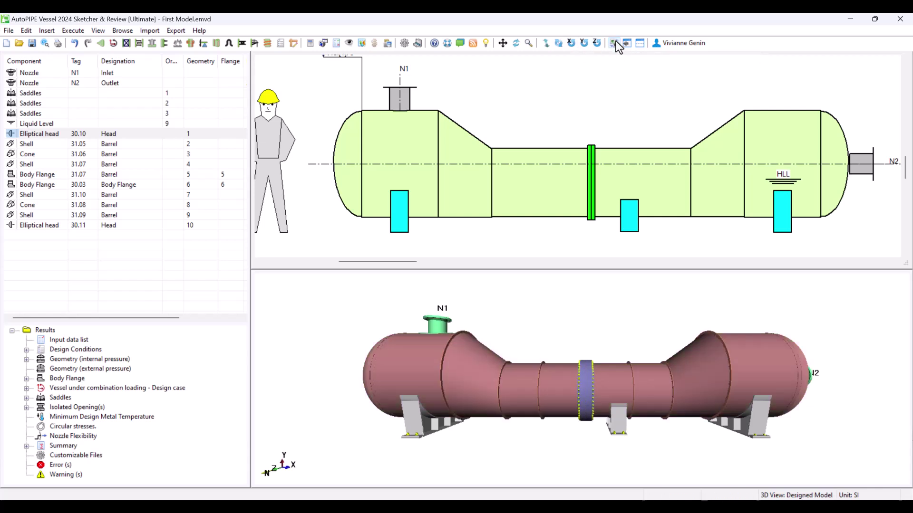
left_click_drag(493, 335, 592, 398)
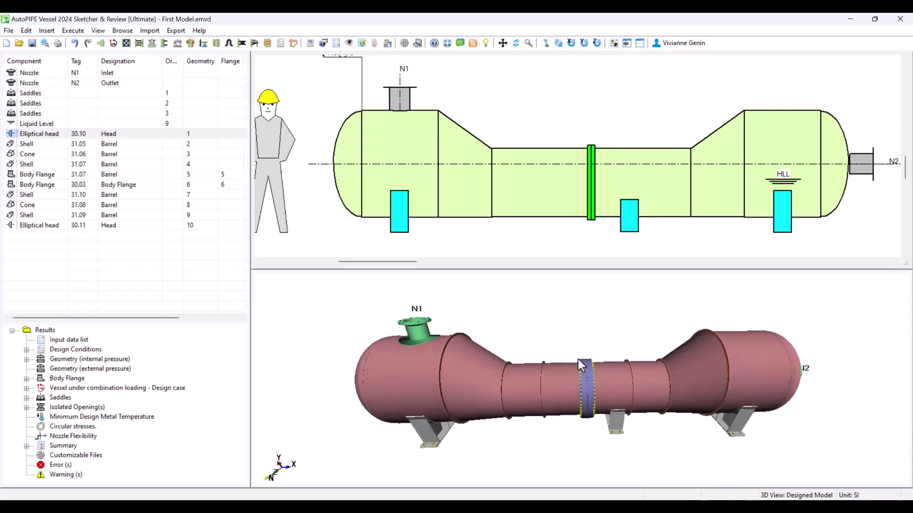
left_click(615, 43)
left_click(614, 43)
left_click_drag(788, 363, 671, 380)
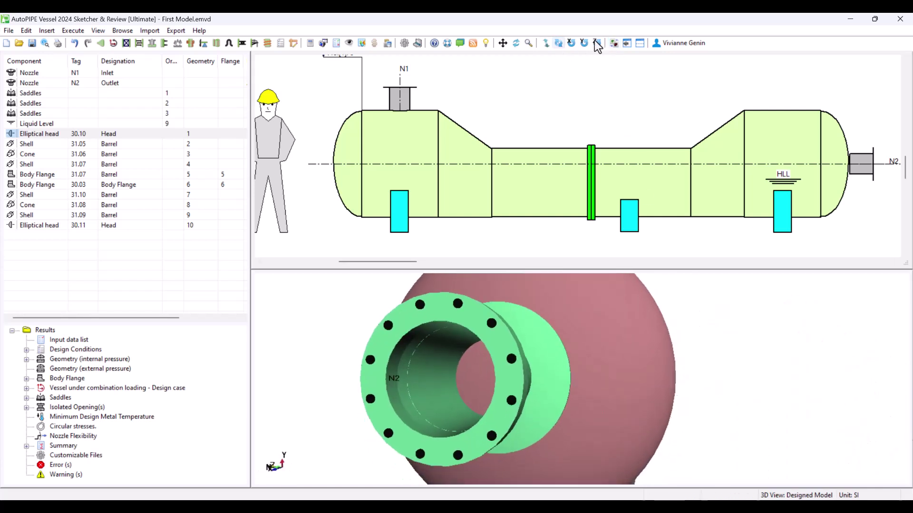
left_click(618, 41)
left_click(618, 44)
left_click_drag(594, 366, 769, 371)
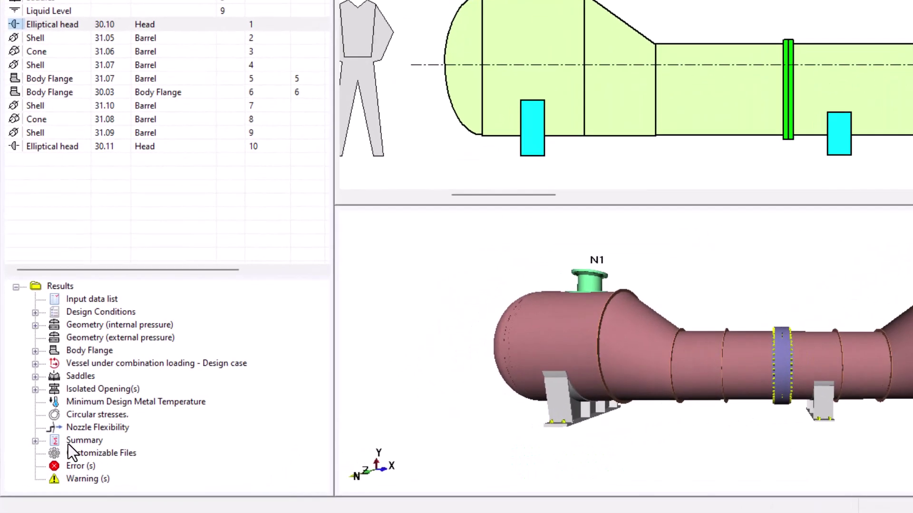
Step: Show Summary of Changes under Summary, widen its window, and open the full report in Word
left_click(35, 441)
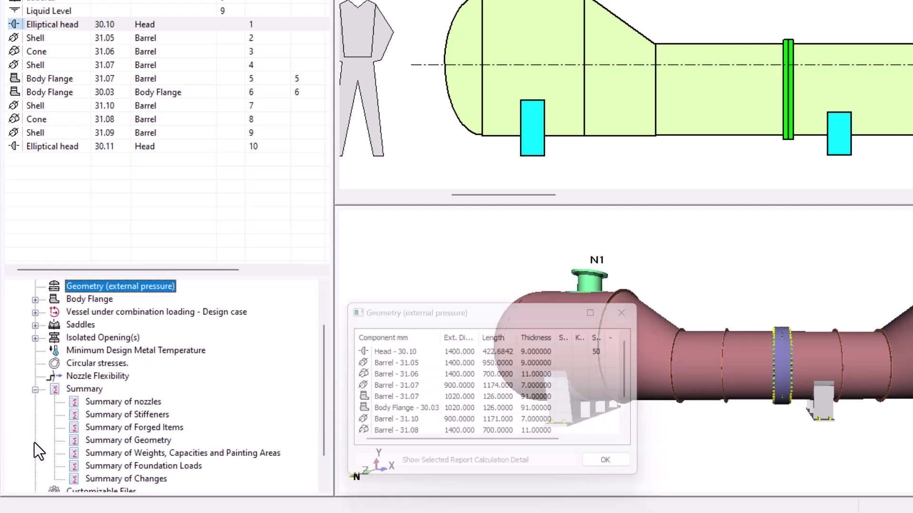
left_click(142, 480)
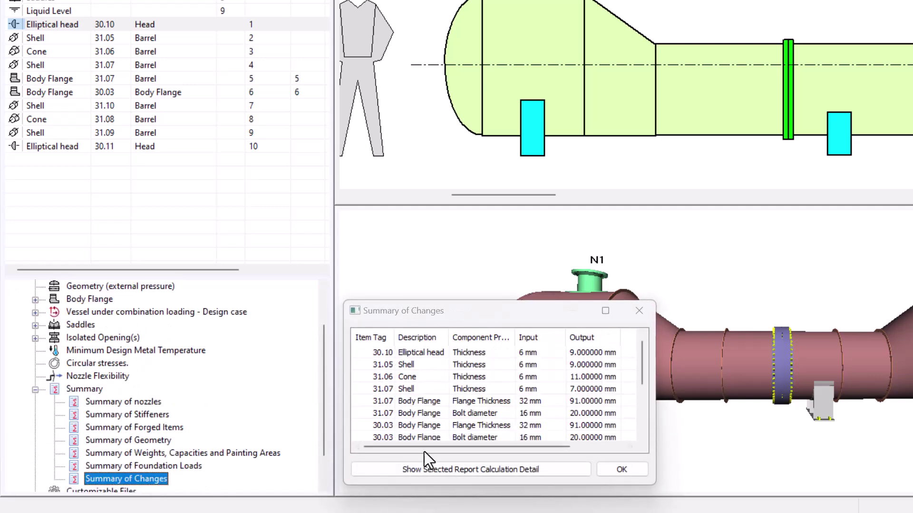
left_click_drag(655, 373, 846, 371)
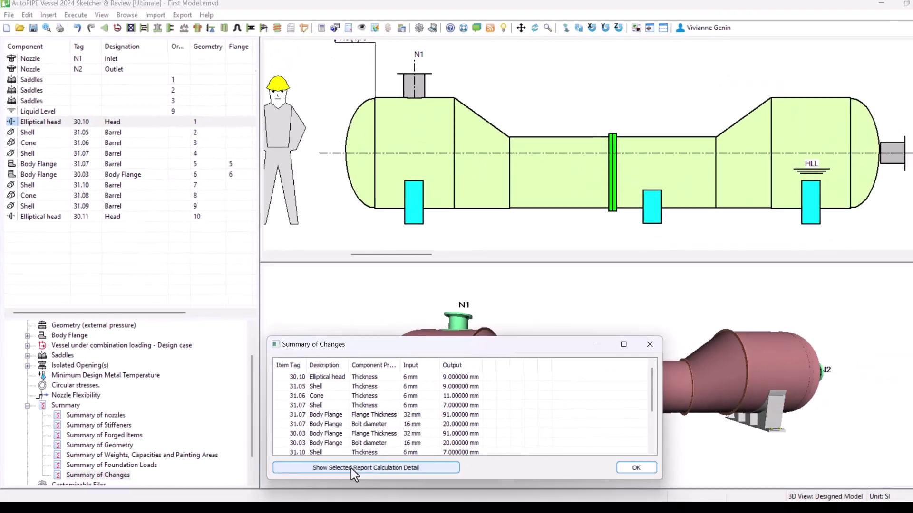
left_click(428, 470)
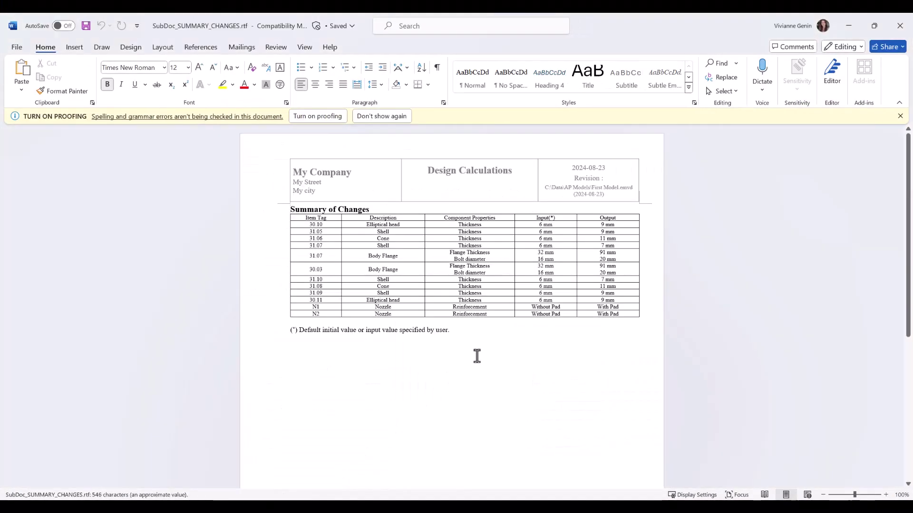
Step: Zoom the Word report page in to 160%
left_click(886, 495)
left_click(886, 495)
left_click(887, 495)
left_click(886, 495)
left_click(886, 495)
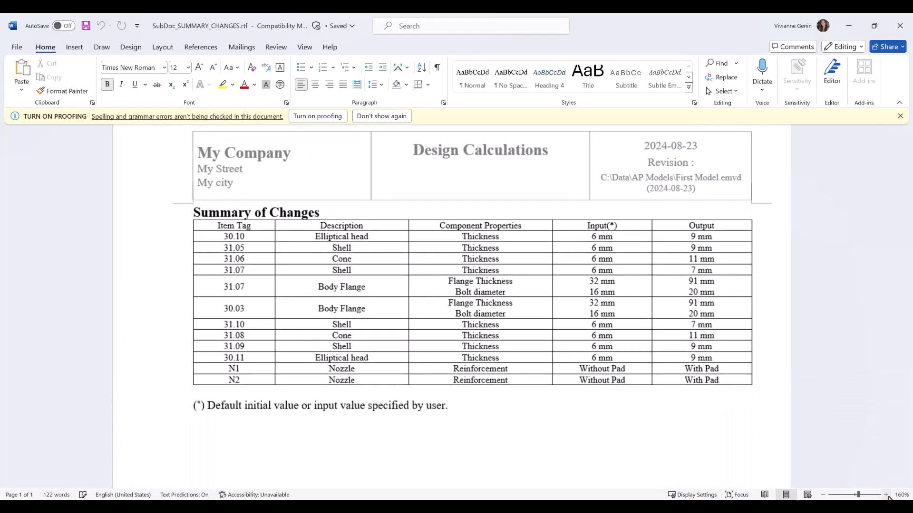
left_click(886, 495)
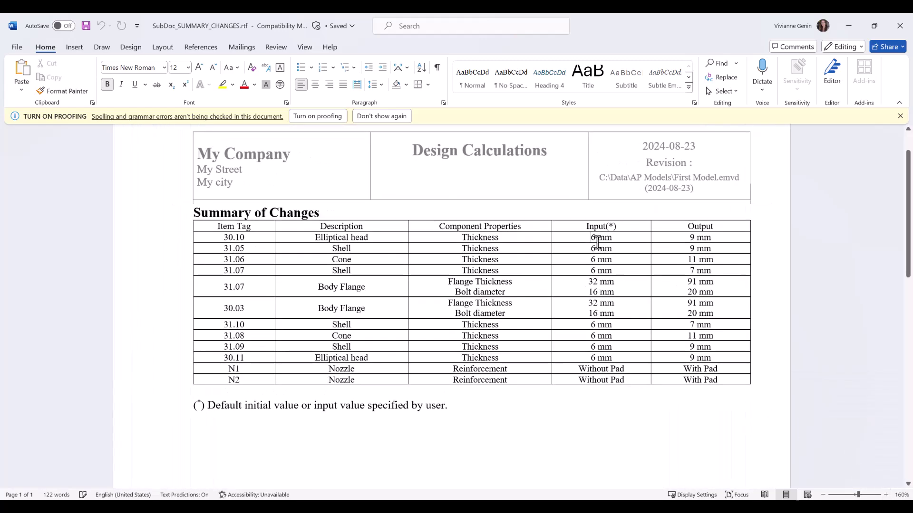
Step: Select the 6 mm input thicknesses of rows 30.10–31.07 and the Output column to compare them
left_click_drag(594, 237, 621, 375)
left_click_drag(717, 379, 675, 238)
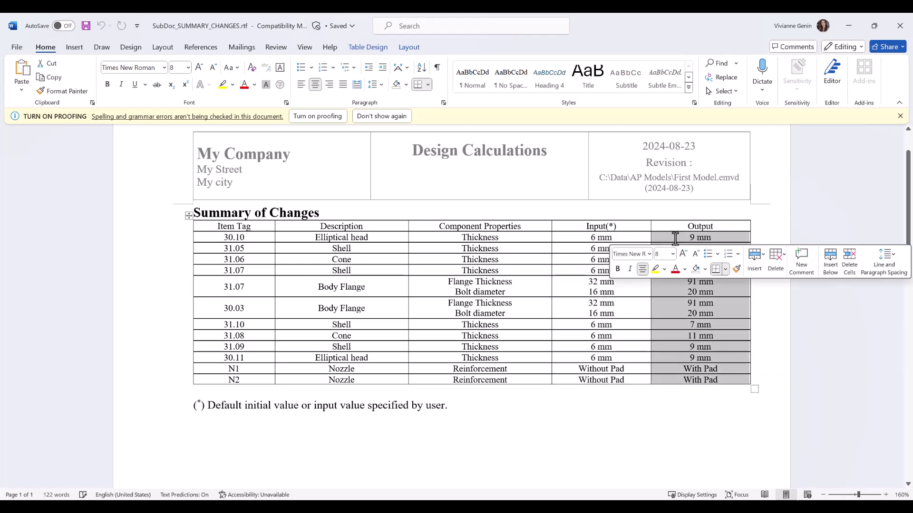
left_click(665, 425)
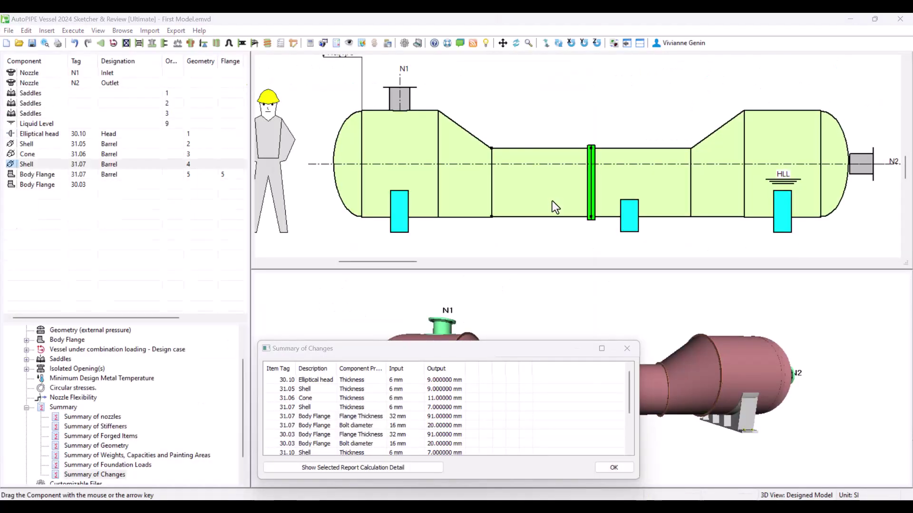
Step: Inspect shell 31.07's properties unchanged, close Summary of Changes, then open elliptical head 30.10's properties
double_click(552, 200)
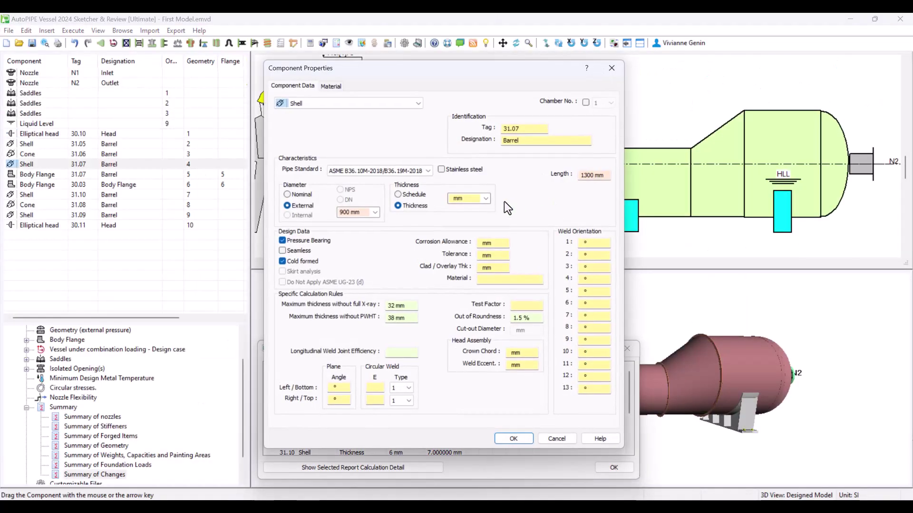
left_click(550, 438)
left_click(627, 349)
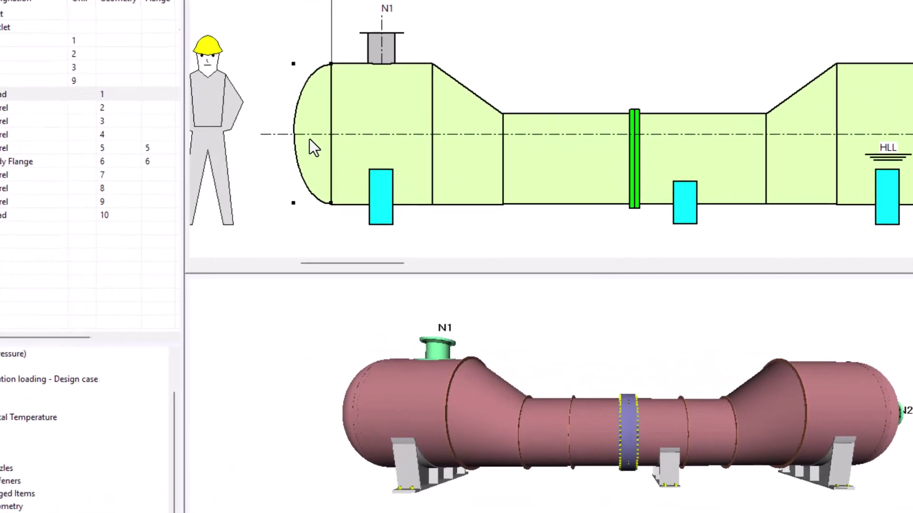
double_click(339, 171)
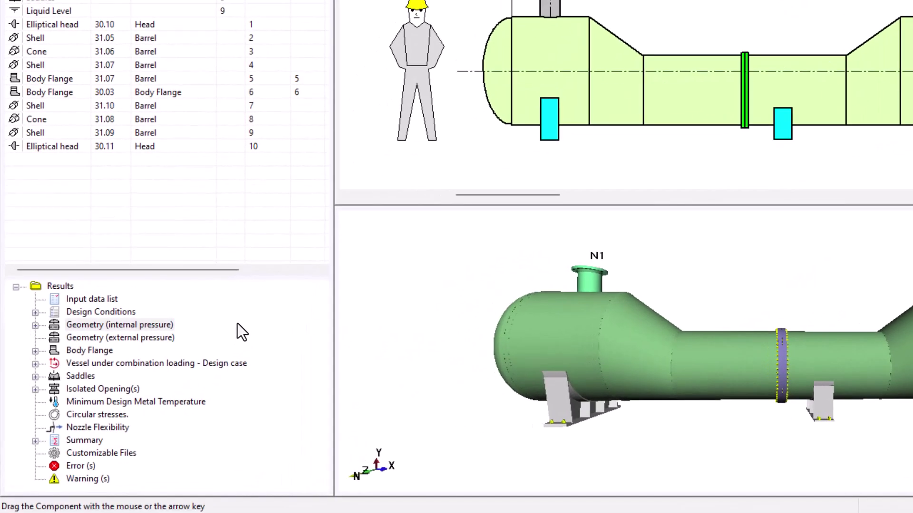
Step: Show the calculation detail report for Elliptical head (30.10) under Geometry (internal pressure)
left_click(35, 326)
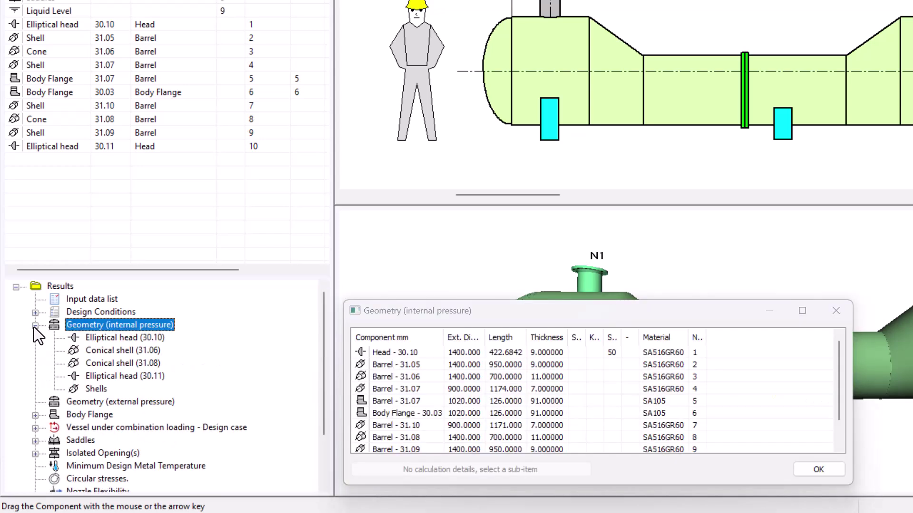
left_click(132, 338)
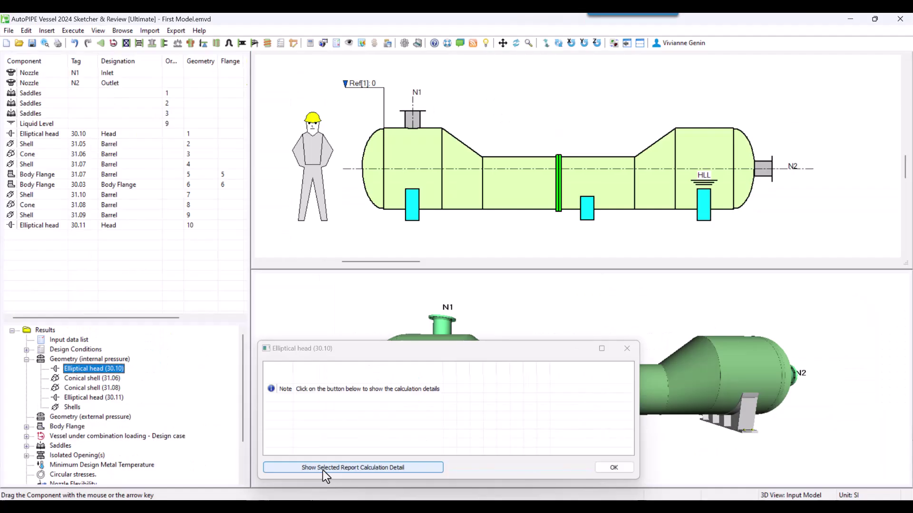
left_click(428, 469)
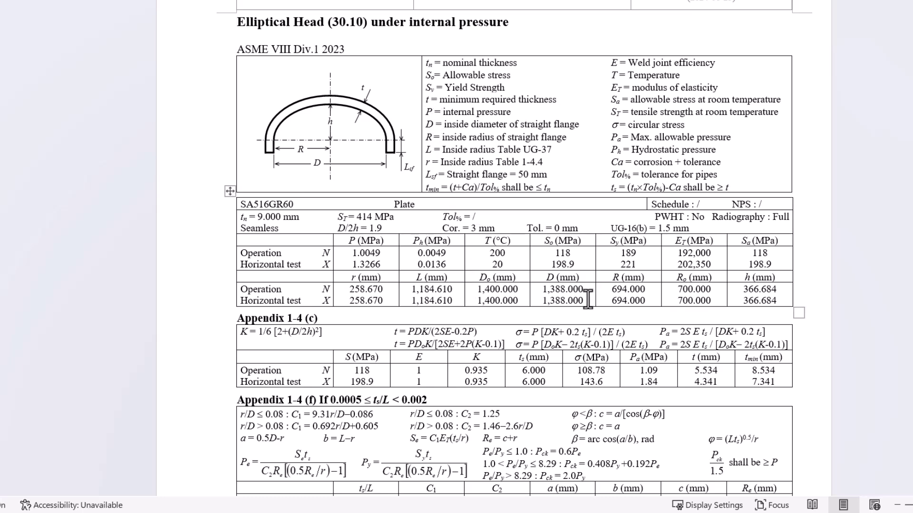
Step: Scroll the head report and highlight the So and Sy allowable and yield stress values
scroll(587, 300, "down", 1)
scroll(588, 300, "down", 1)
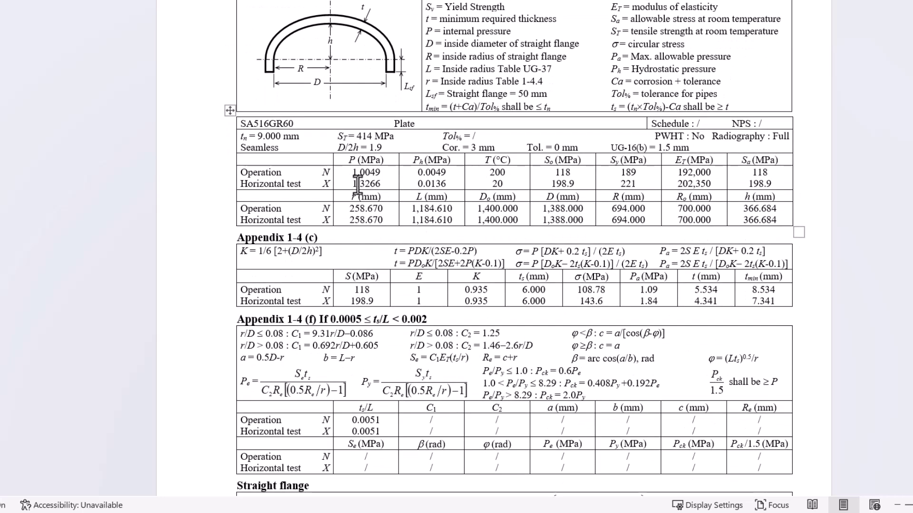
scroll(521, 272, "down", 1)
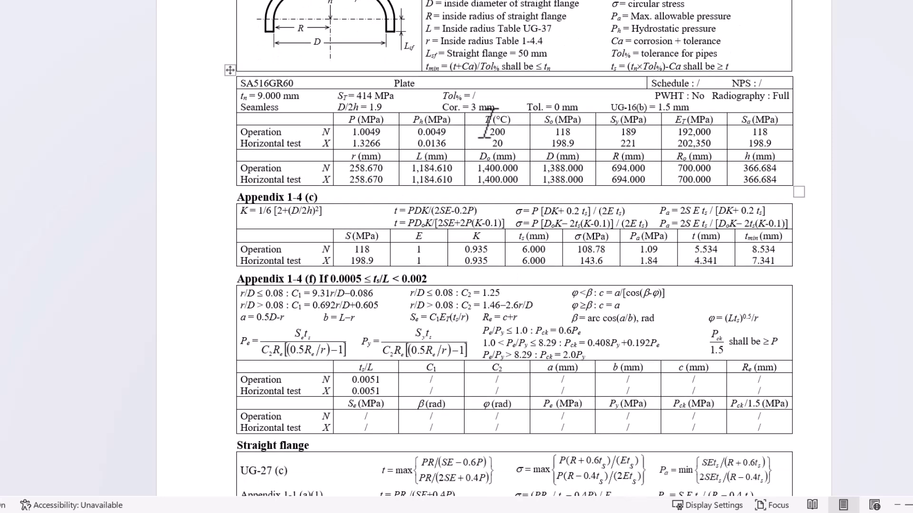
left_click_drag(544, 137, 636, 145)
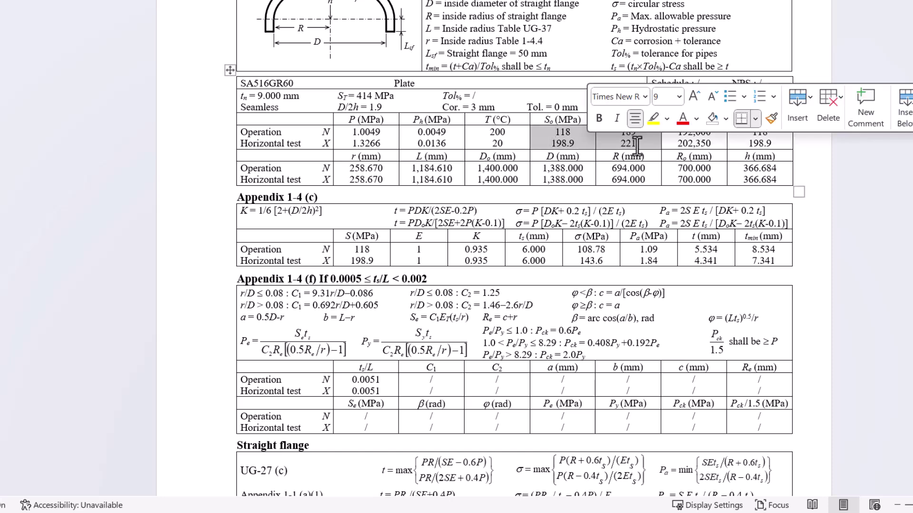
Step: Inspect the K formula and the Appendix 1-4 (c) thickness formula rows
scroll(425, 247, "down", 1)
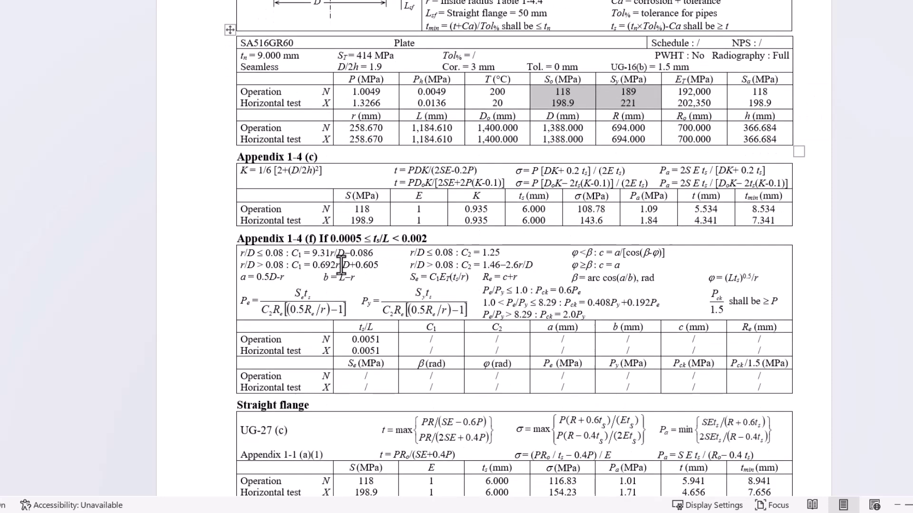
left_click(230, 173)
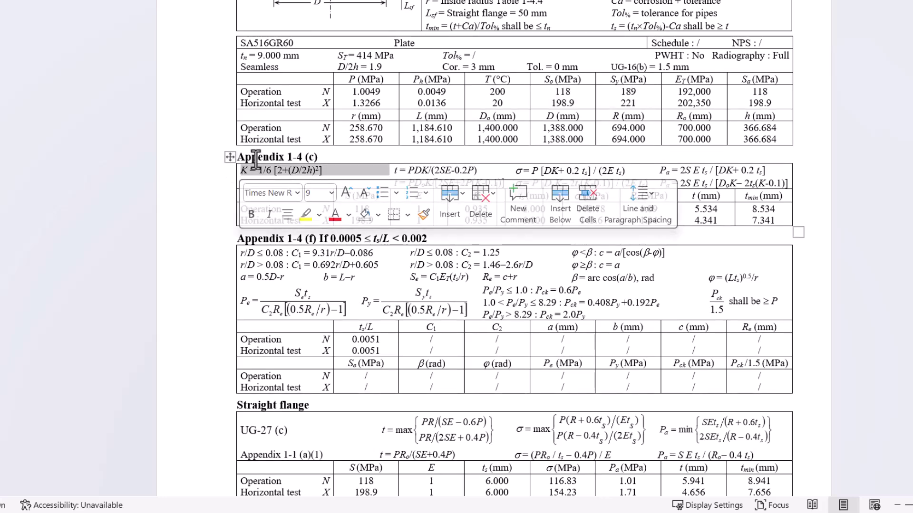
left_click(239, 167)
left_click_drag(239, 167, 811, 192)
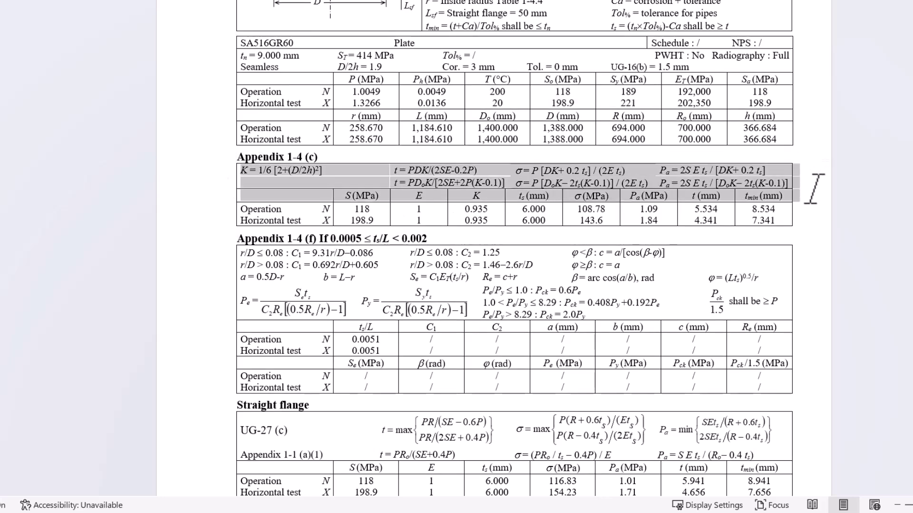
left_click(663, 240)
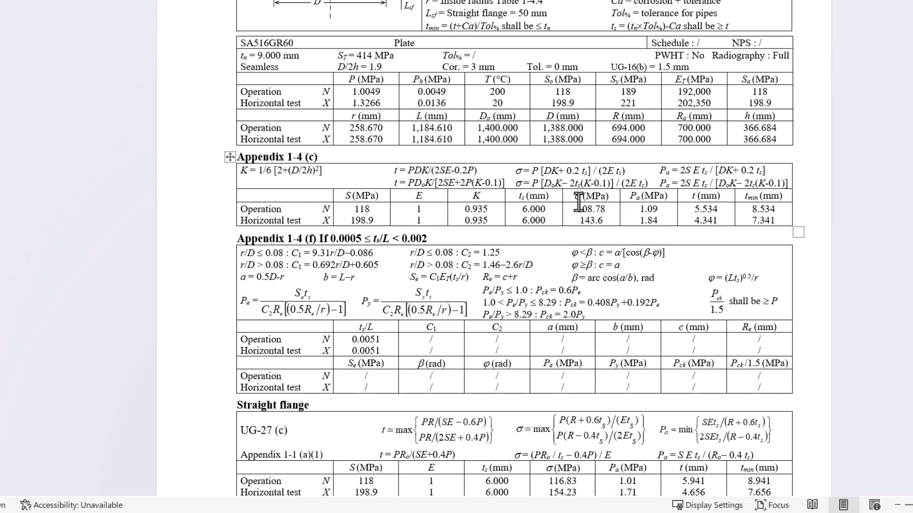
scroll(245, 178, "down", 3)
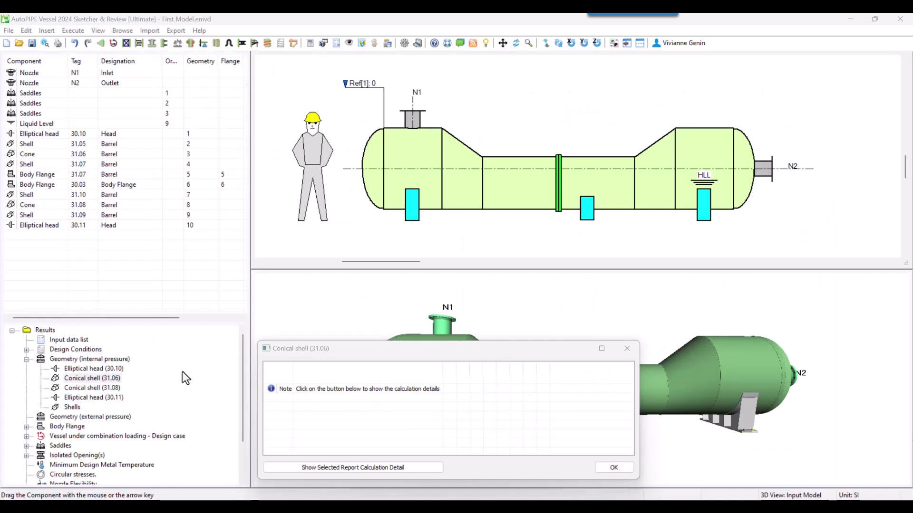
Step: Show the calculation detail report for Conical shell (31.06) under Geometry (internal pressure)
left_click(96, 380)
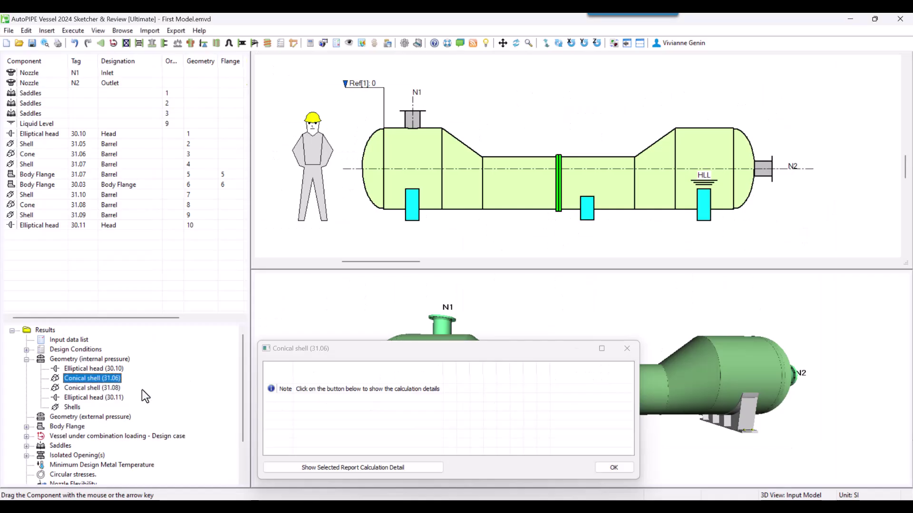
left_click(327, 468)
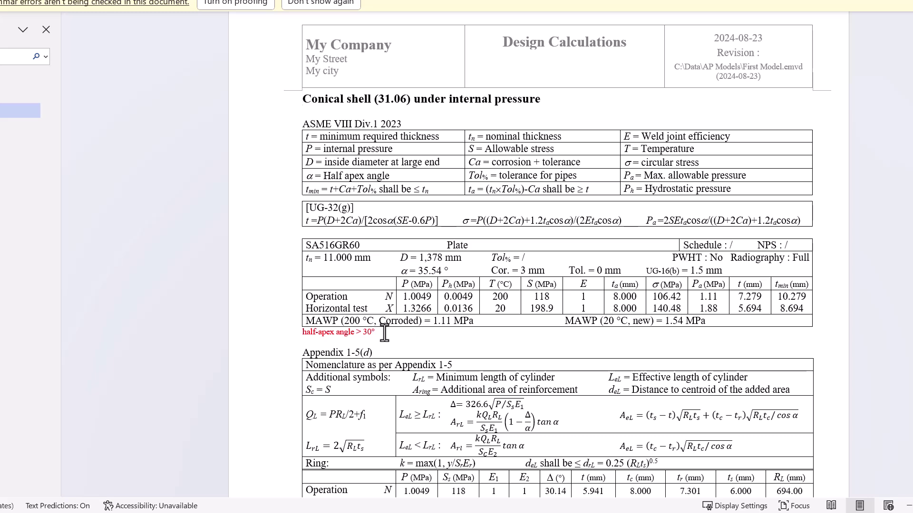
Step: Scroll to Appendix 1-5(e) and highlight the red note requiring extra reinforcement area
scroll(384, 332, "down", 1)
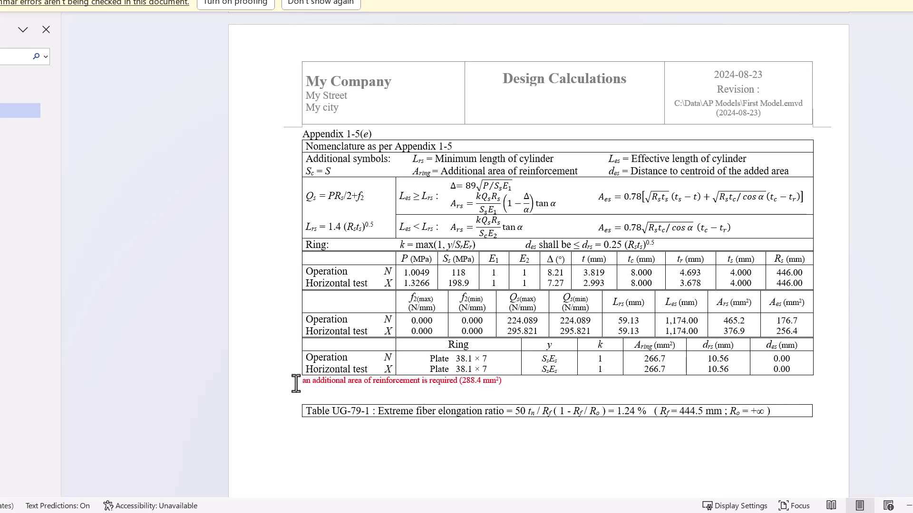
left_click_drag(296, 380, 300, 390)
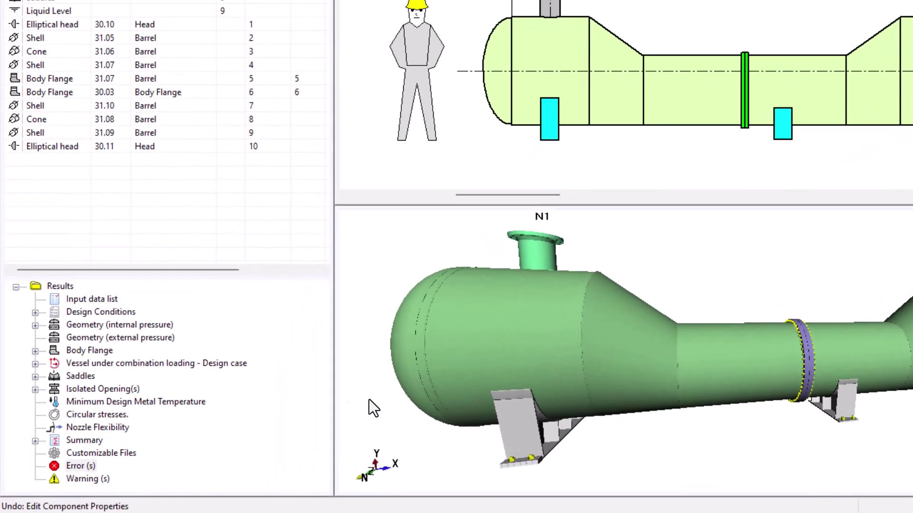
Step: Open the Error(s) list and select the first CONICAL SHELL error's load case wording
left_click(75, 469)
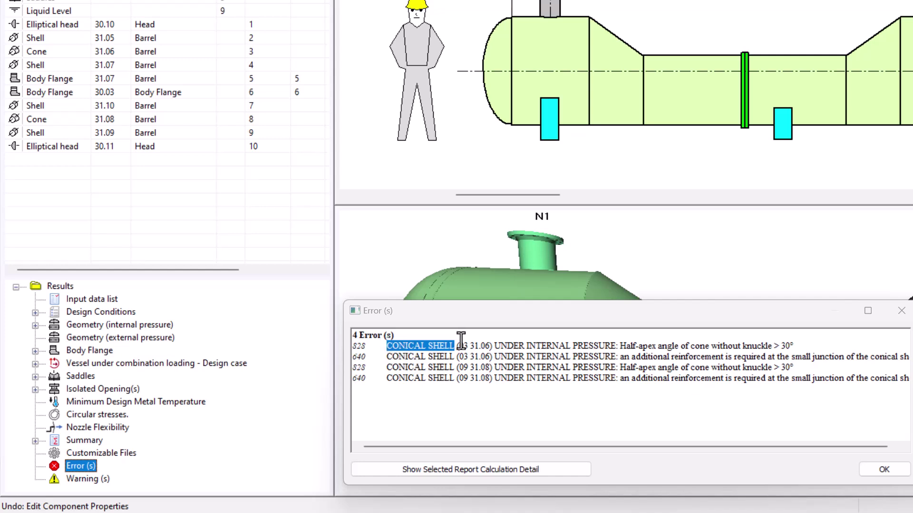
left_click(476, 344)
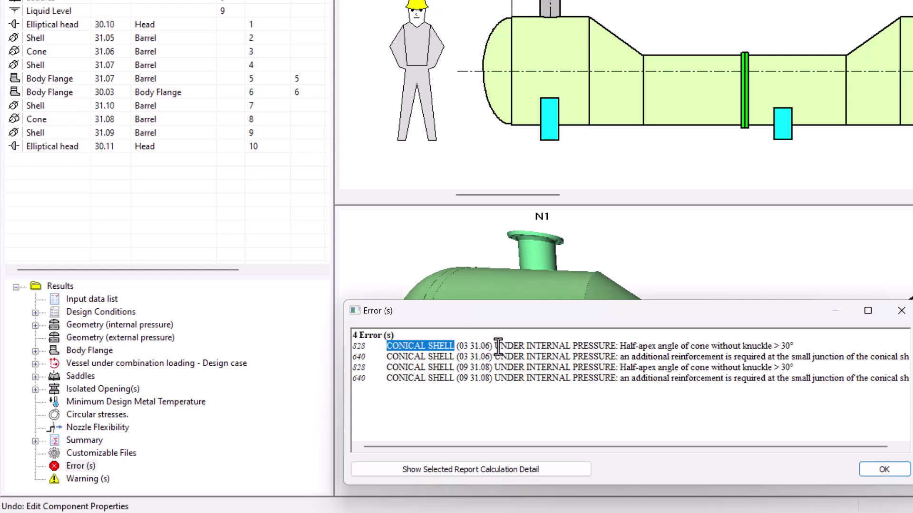
left_click_drag(499, 346, 616, 346)
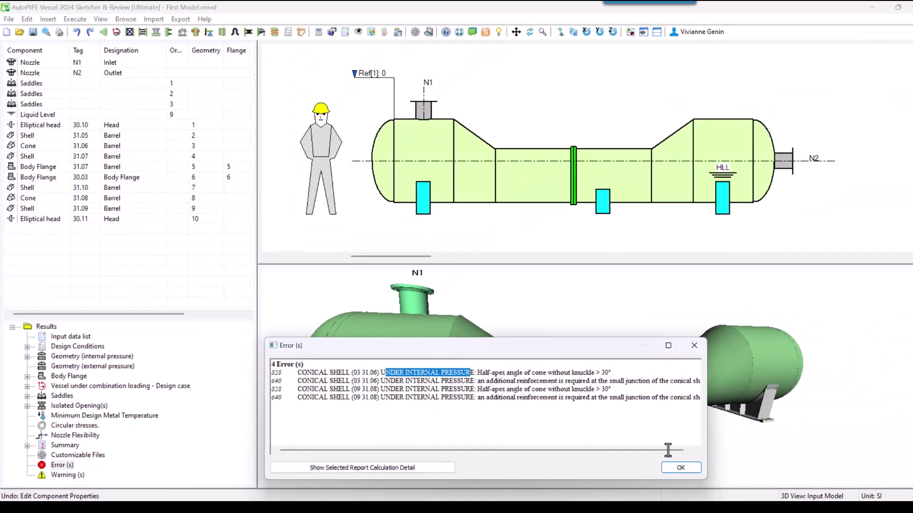
Step: Close the error list and give cone 31.06 knuckle radii of 100 mm large base and 50 mm small base
left_click(883, 469)
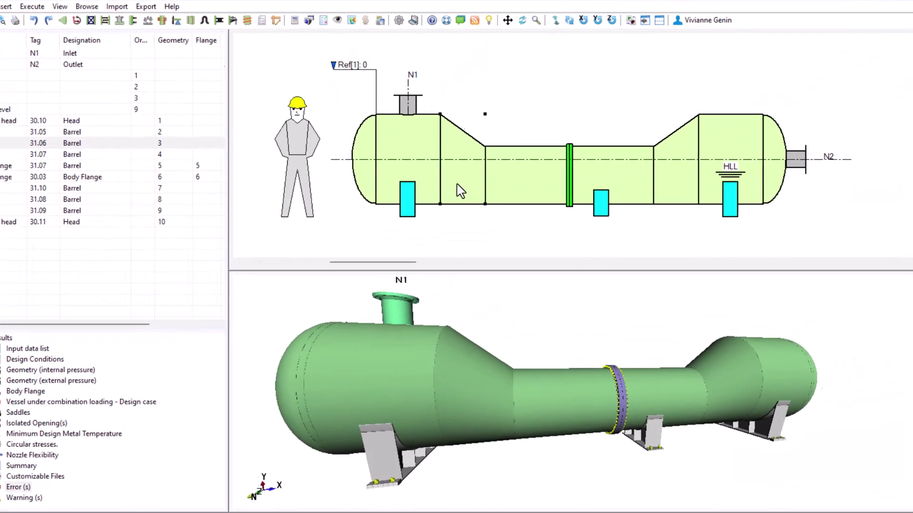
double_click(457, 192)
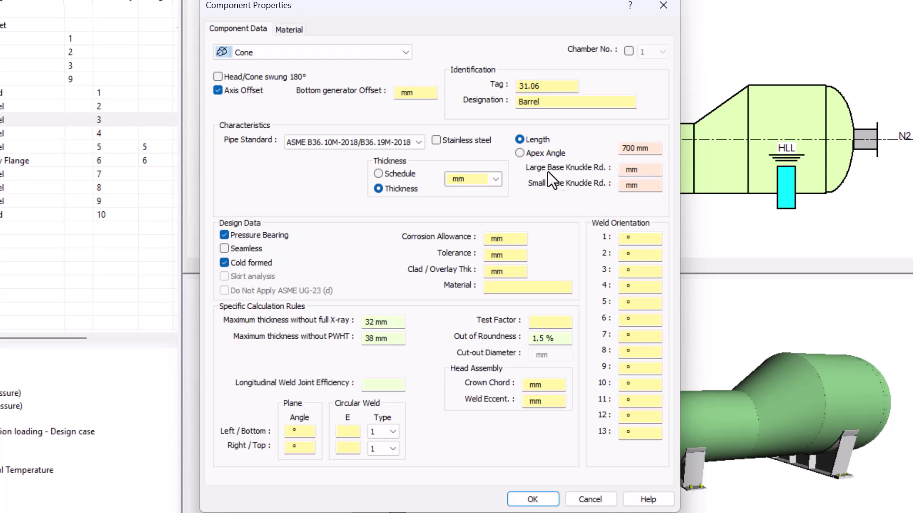
left_click(637, 170)
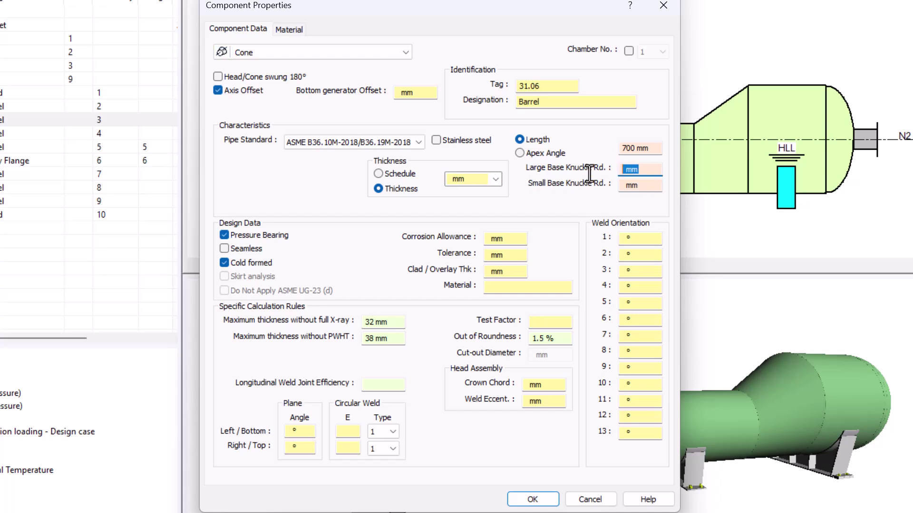
type("100")
key("Tab")
type("5")
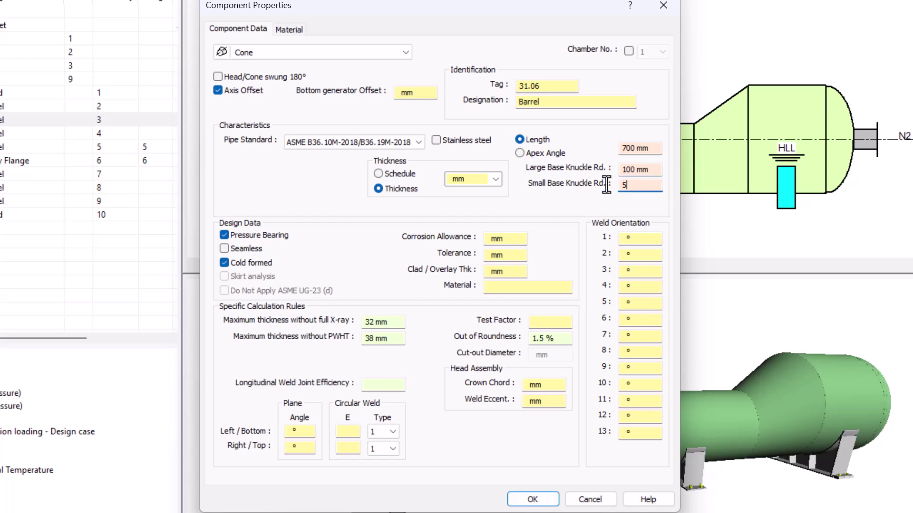
type("0")
left_click(532, 498)
Step: Give cone 31.08 the same 100 mm large-base and 50 mm small-base knuckle radii
double_click(715, 185)
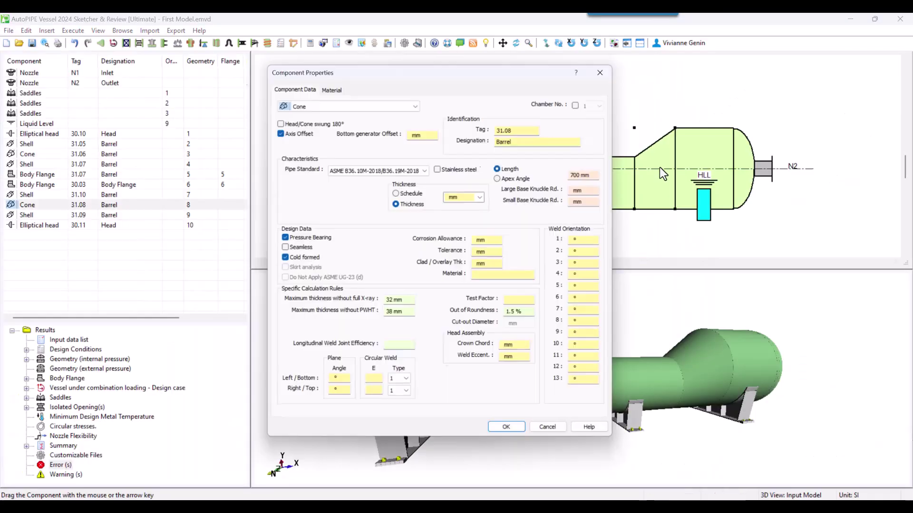
type("100")
key("Tab")
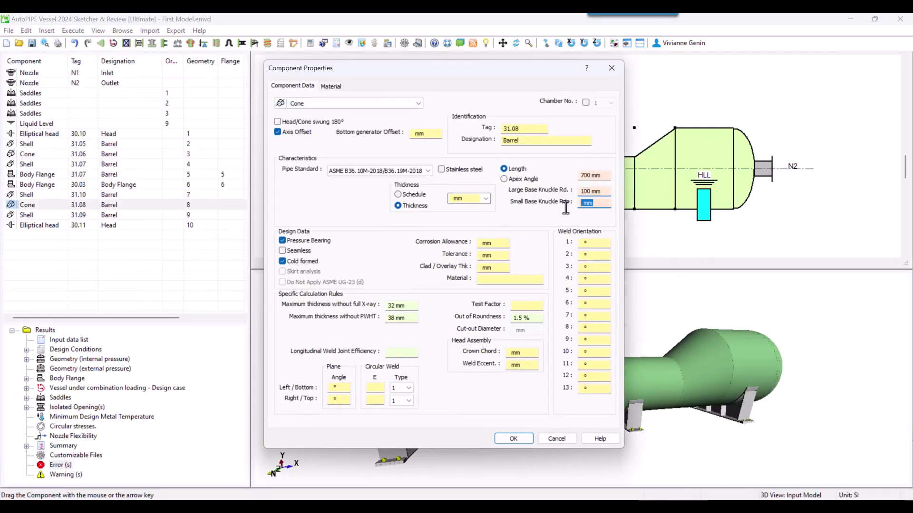
type("50")
key("Return")
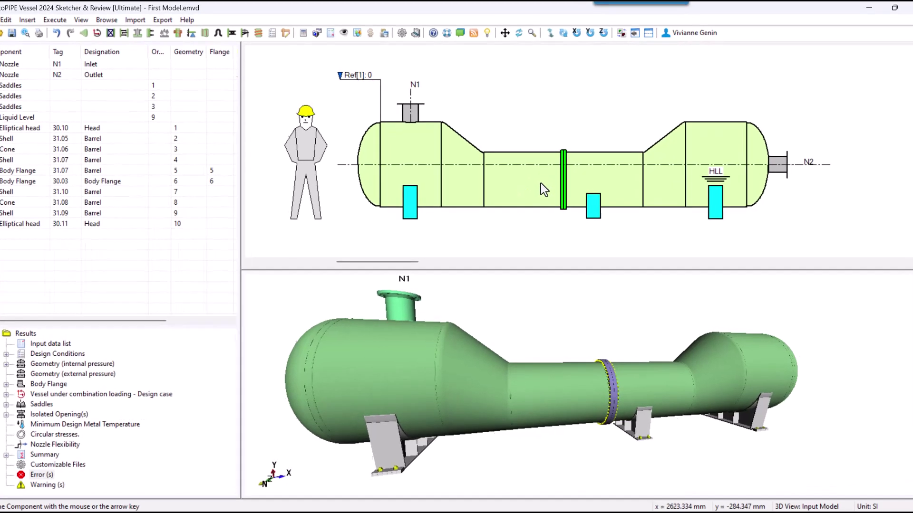
Step: Change shell 31.07's thickness to 10 mm, then bring up shell 31.10's properties
double_click(536, 188)
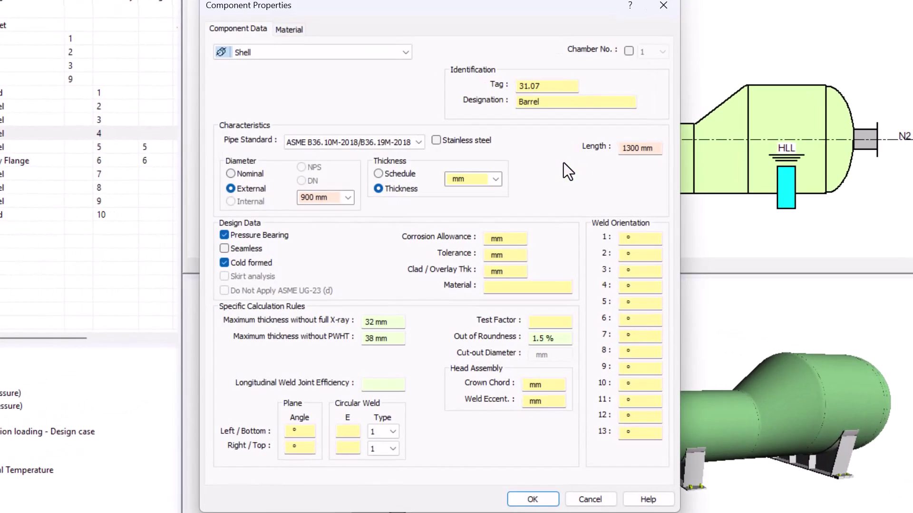
left_click(481, 180)
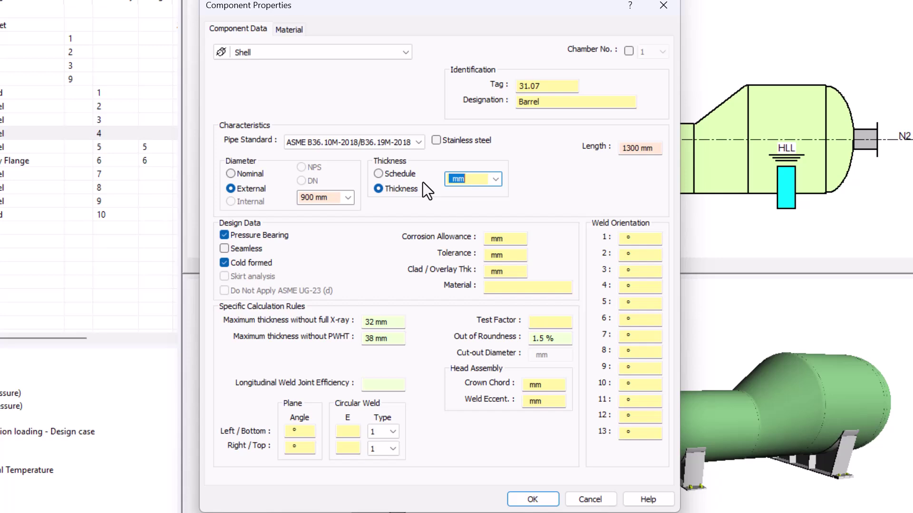
type("10")
left_click(533, 499)
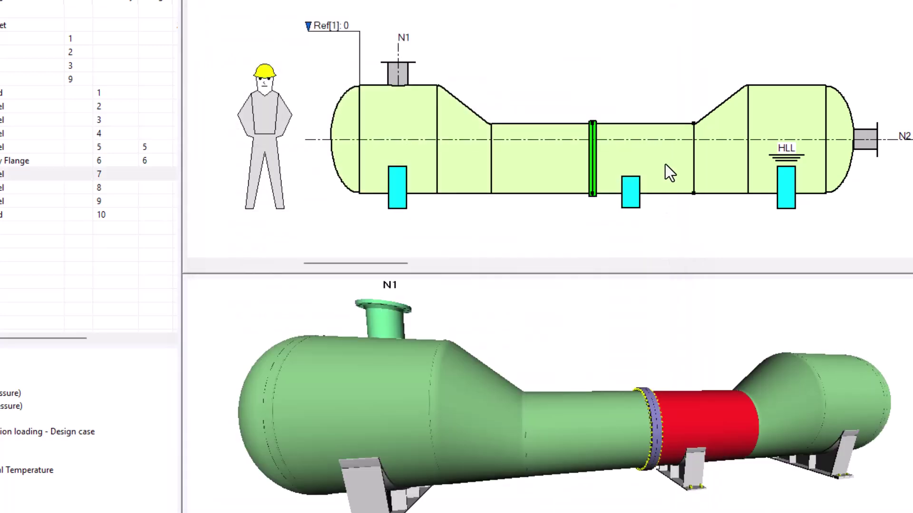
double_click(665, 164)
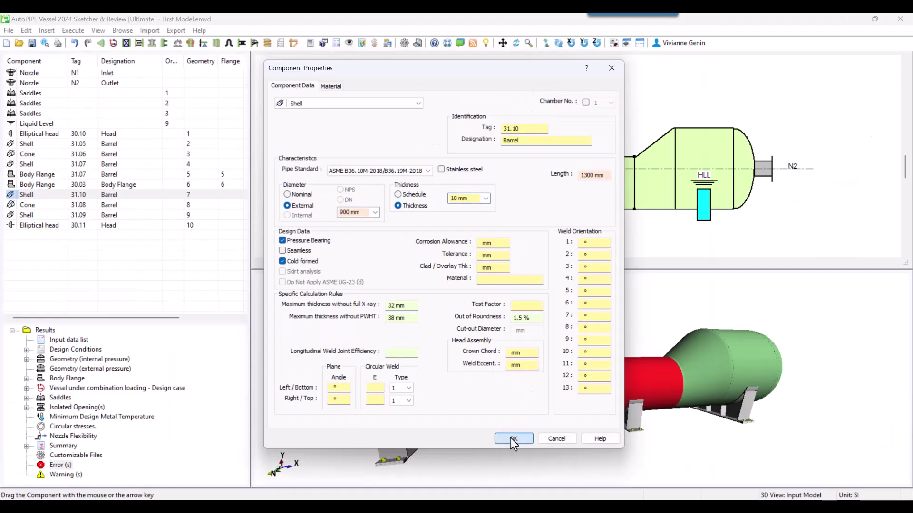
Step: Close shell 31.10's properties, save and run Calculate Strength, then orbit to a side view
left_click(533, 499)
left_click(309, 41)
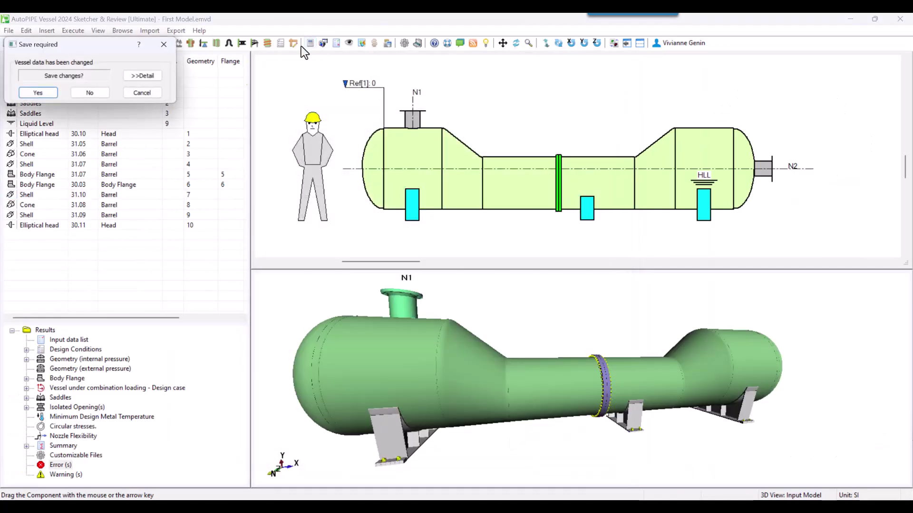
left_click(51, 93)
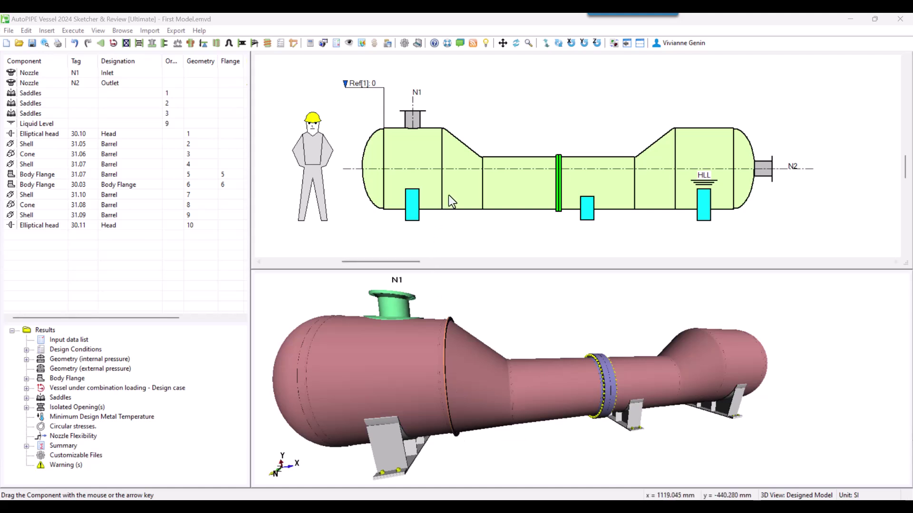
left_click_drag(702, 400, 641, 399)
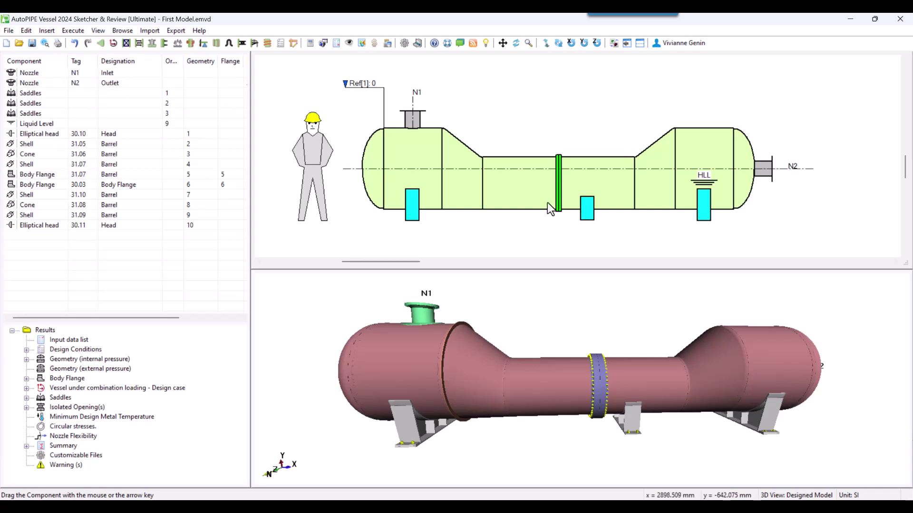
Step: Inspect shell 31.07, then show the Summary of Changes detail: head 30.10 and shell 31.05 raised from 6 to 9 mm
double_click(516, 193)
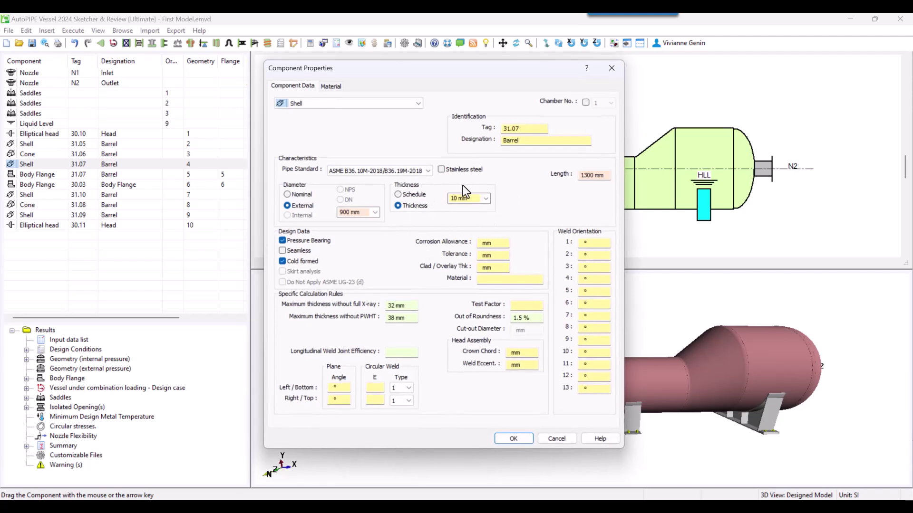
left_click(517, 438)
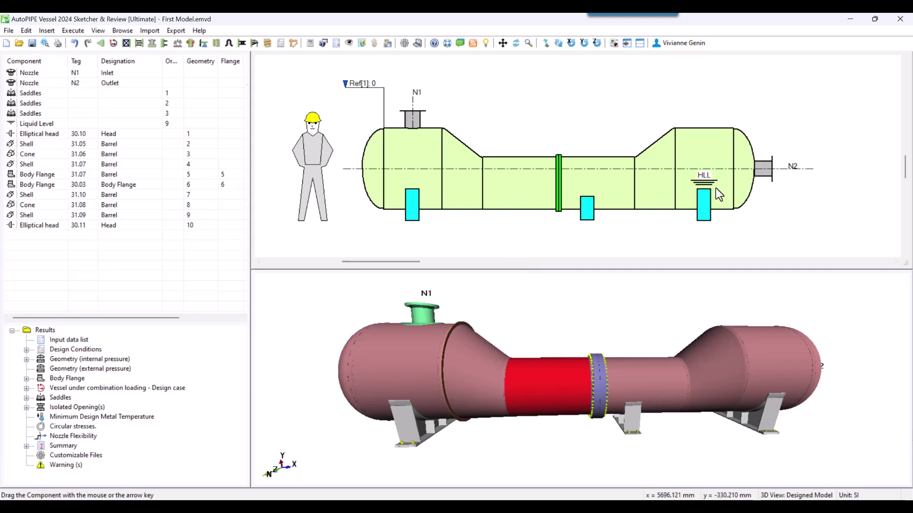
left_click(27, 447)
left_click(106, 475)
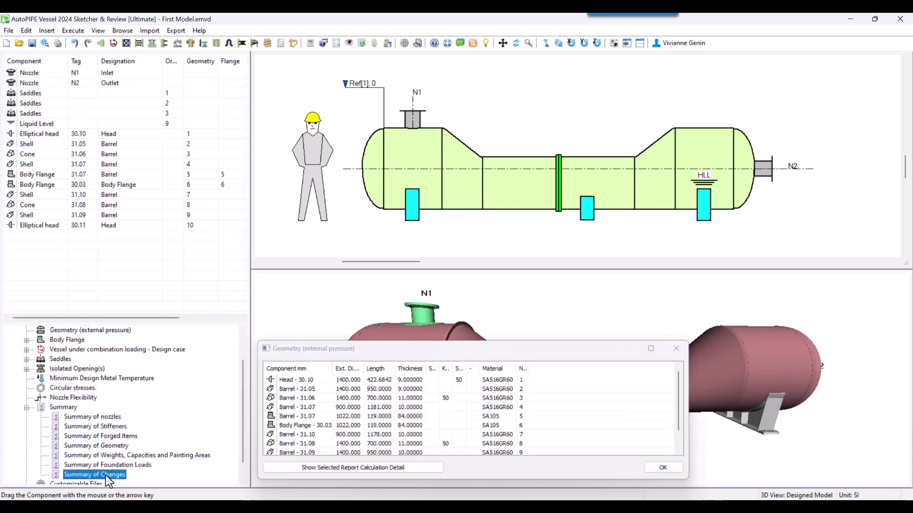
left_click(316, 470)
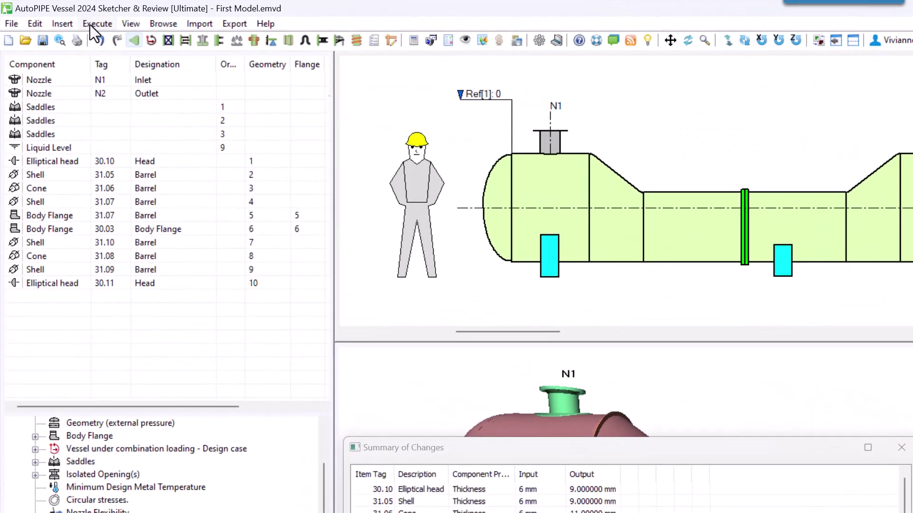
left_click(90, 24)
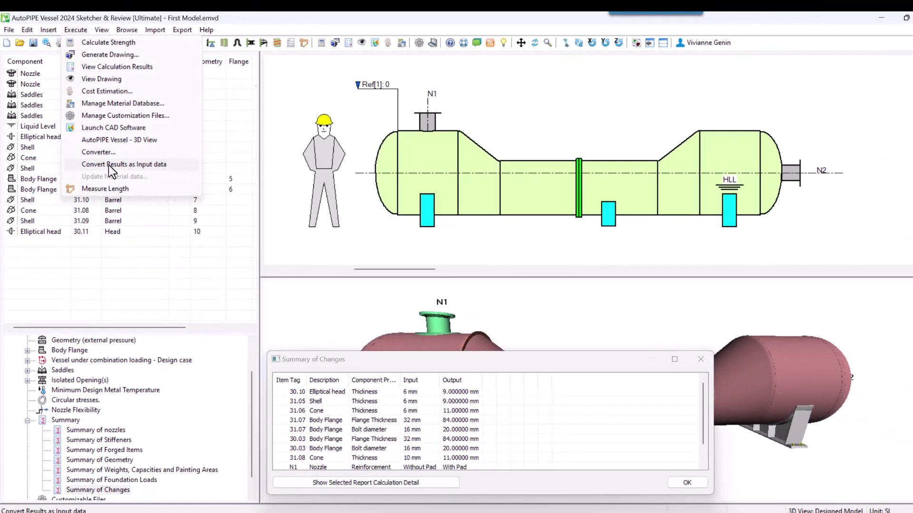
left_click(139, 197)
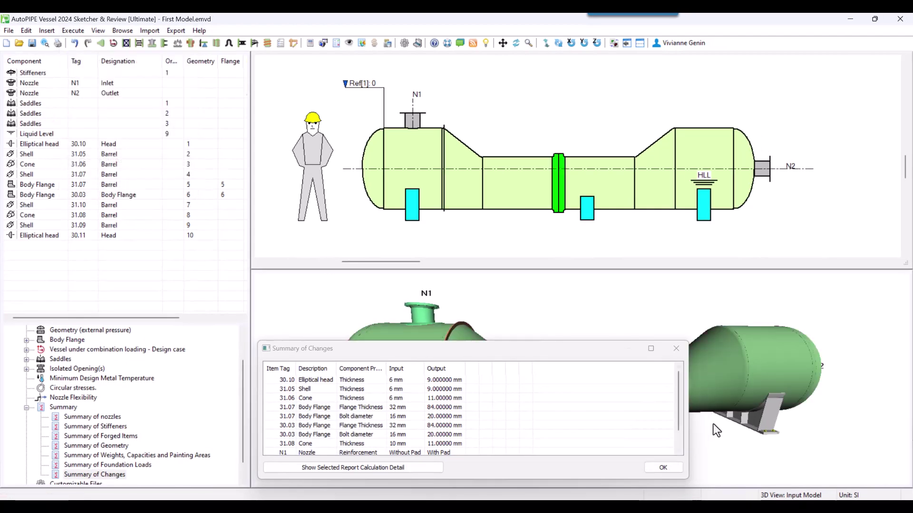
left_click(663, 468)
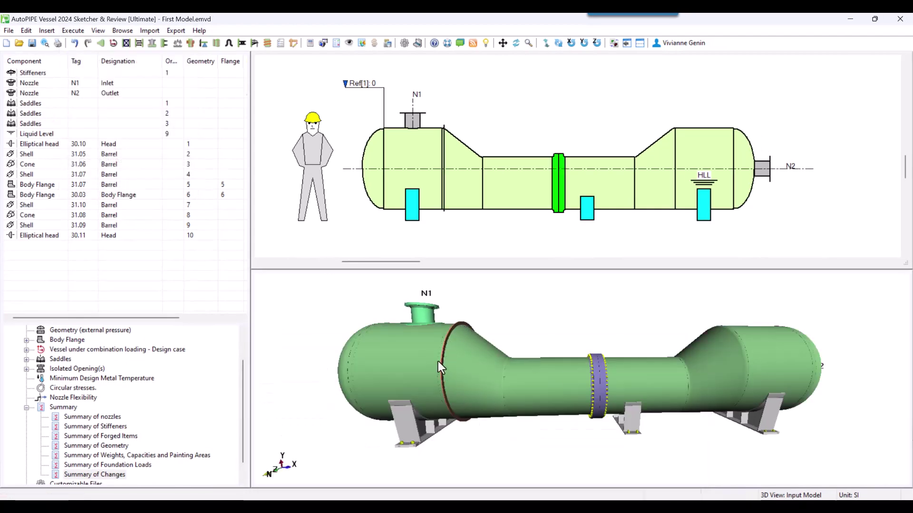
mouse_move(438, 362)
left_mouse_down()
mouse_move(448, 383)
mouse_move(417, 335)
mouse_move(438, 346)
left_mouse_up()
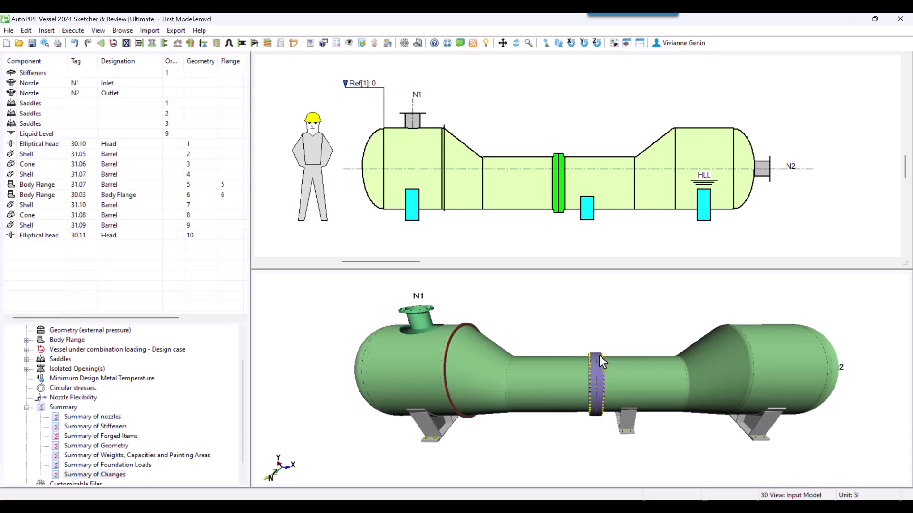
left_click_drag(600, 356, 699, 345)
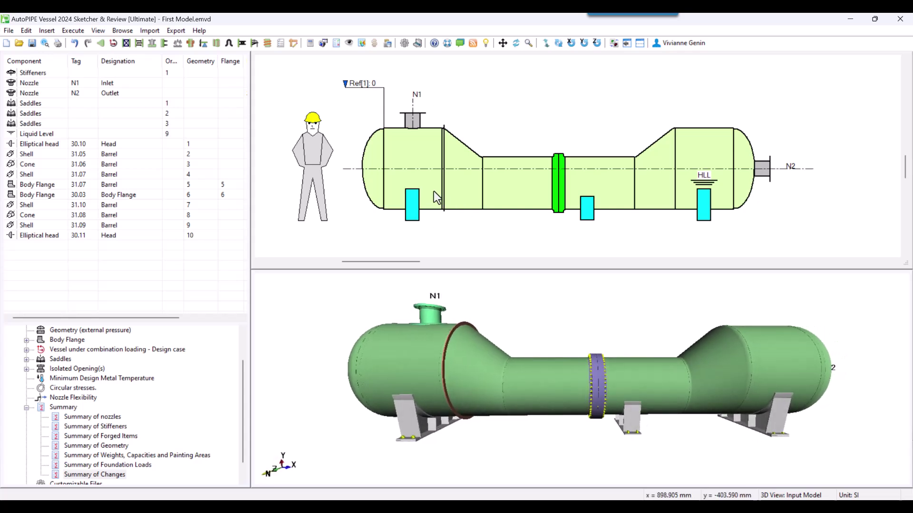
double_click(412, 159)
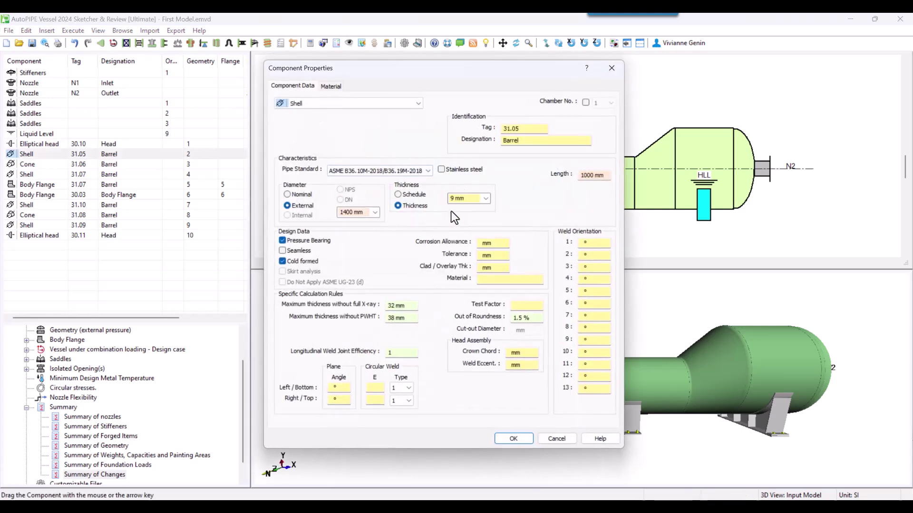
left_click(574, 435)
double_click(721, 151)
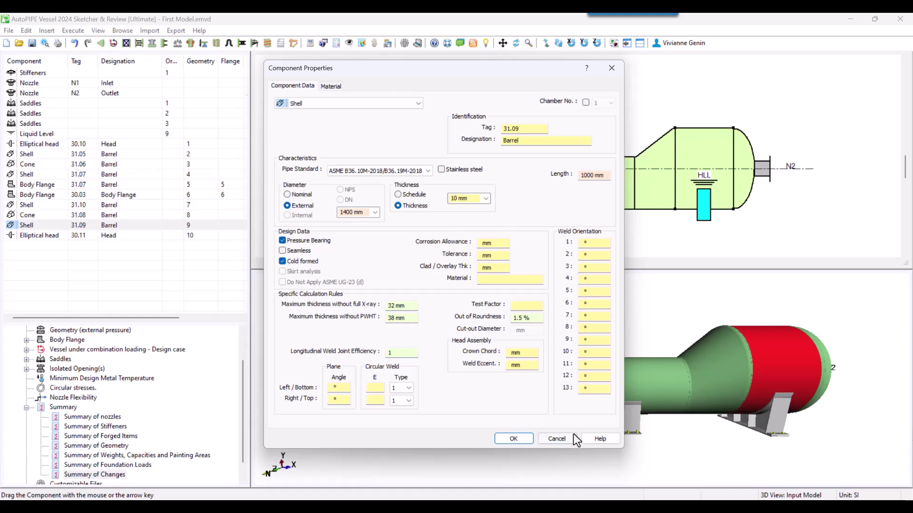
left_click(572, 437)
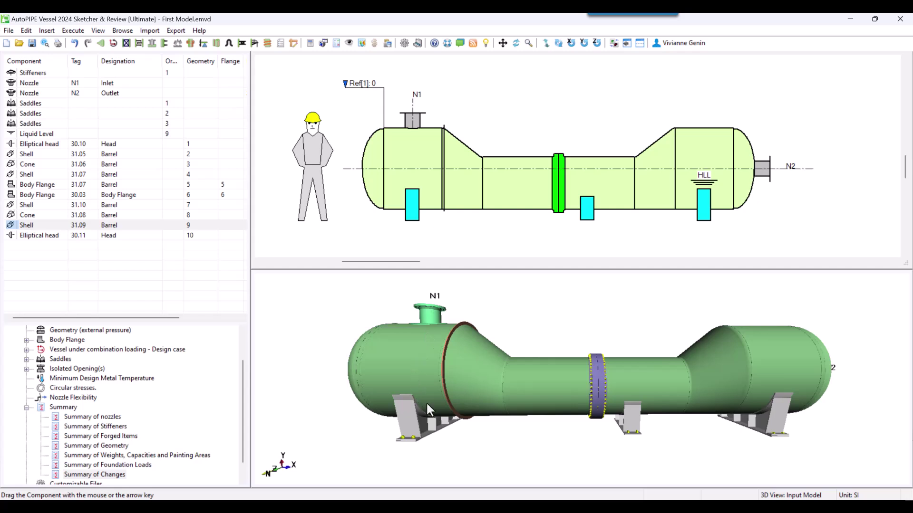
Step: Delete the stiffener and undo, then erase the Stiffeners entry with Edit > Erase Selection
left_click(444, 205)
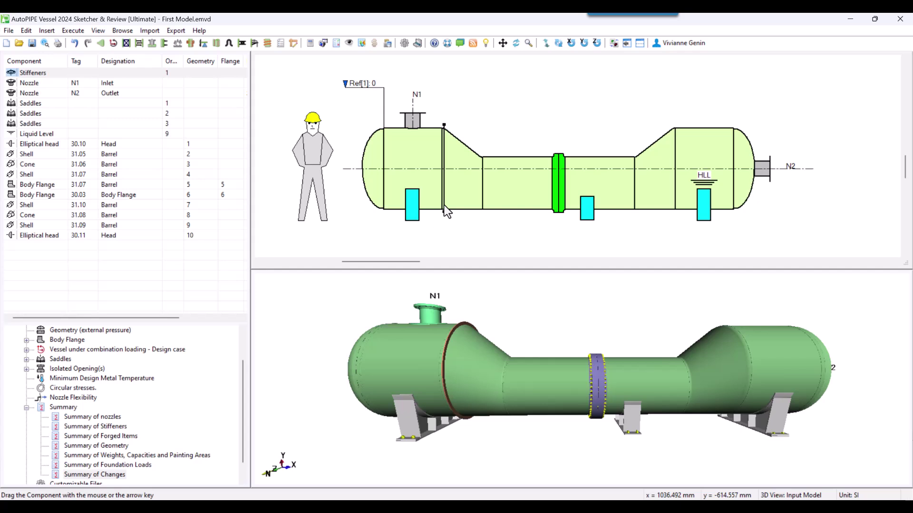
key("Delete")
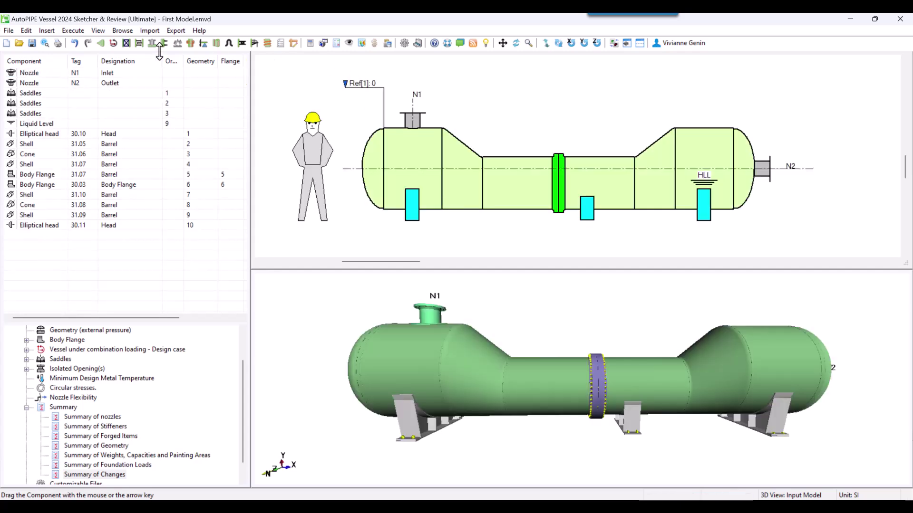
left_click(77, 43)
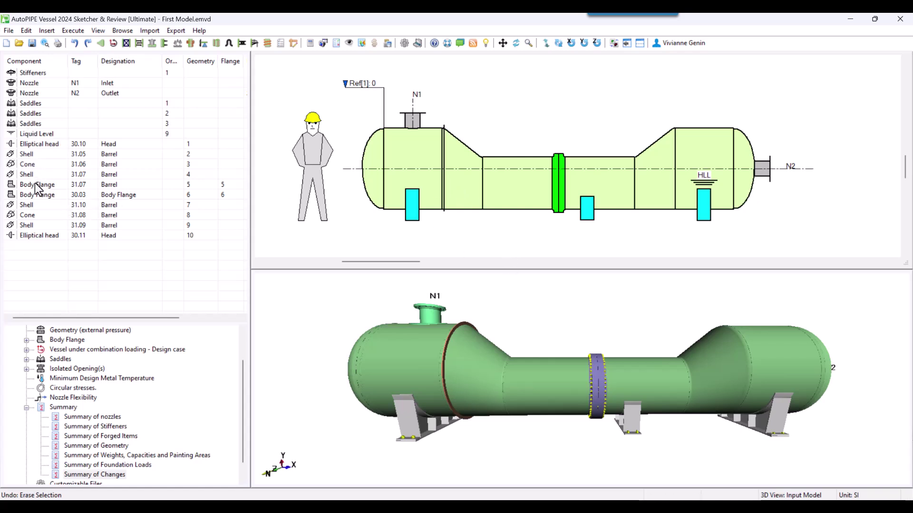
left_click(34, 73)
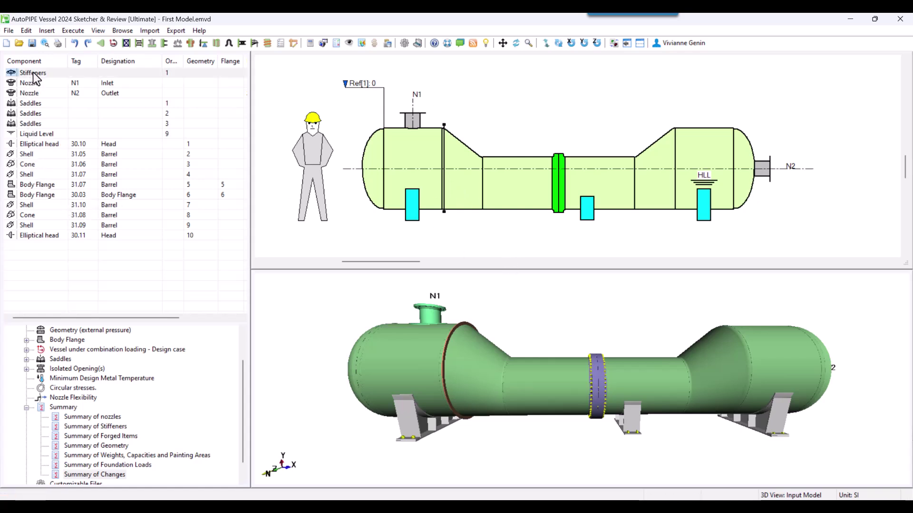
left_click(27, 31)
left_click(51, 188)
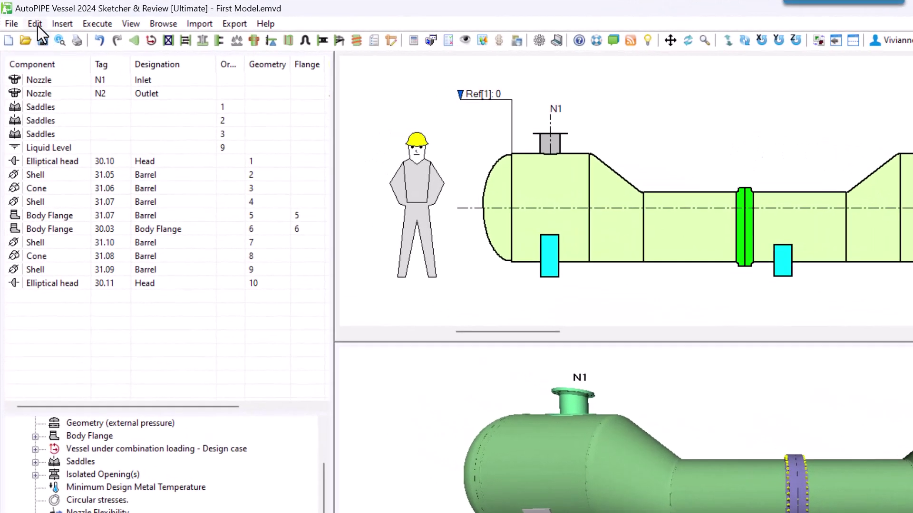
Step: In Change Body Properties, set the thickness of all nine body components to 12 mm
left_click(38, 26)
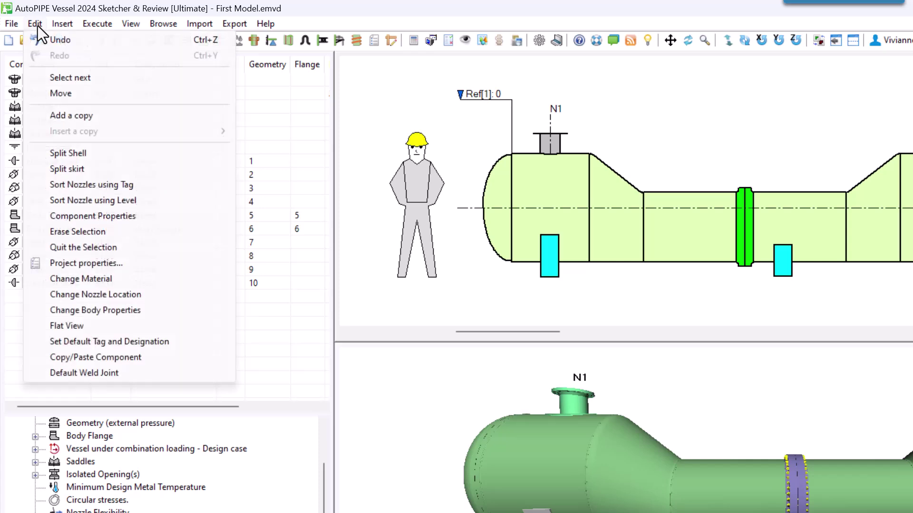
left_click(105, 310)
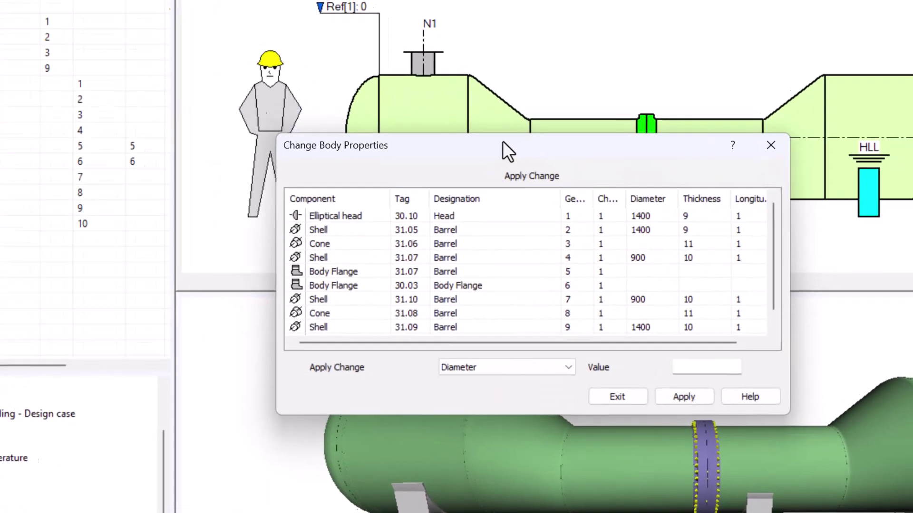
left_click(340, 217)
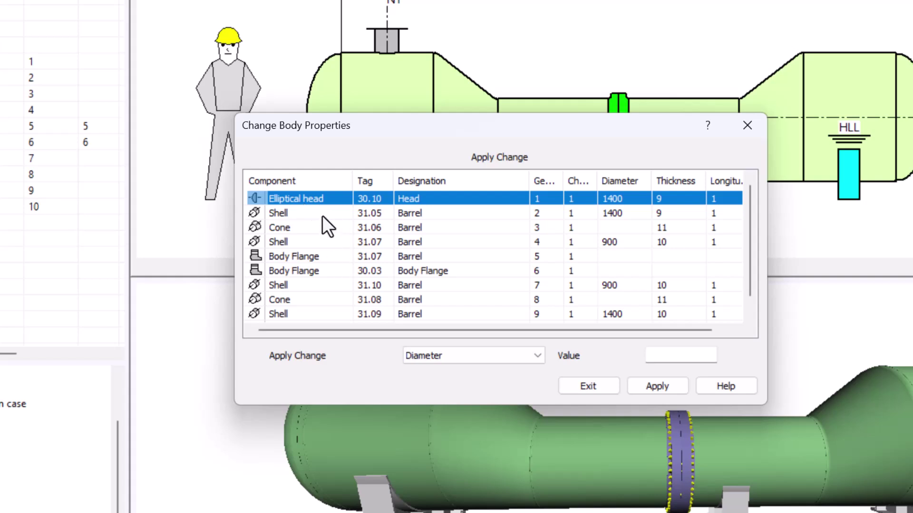
scroll(318, 233, "down", 1)
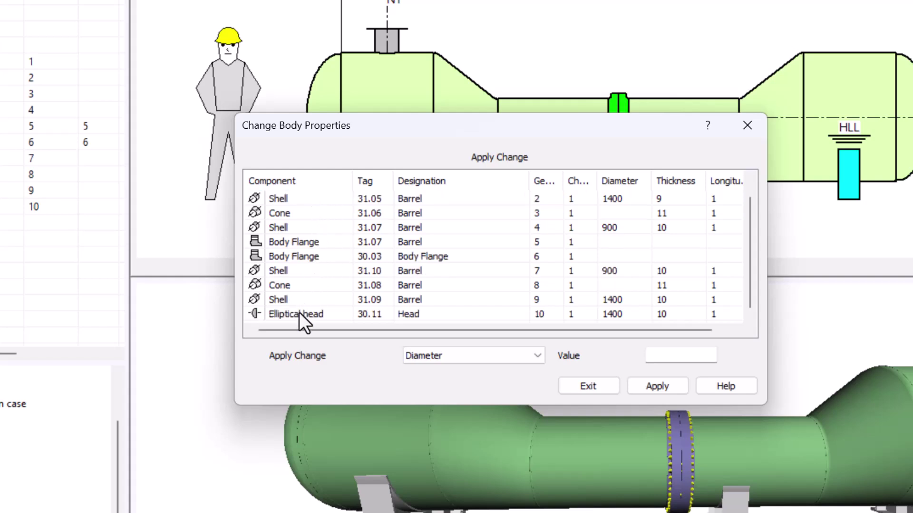
key("ctrl+a")
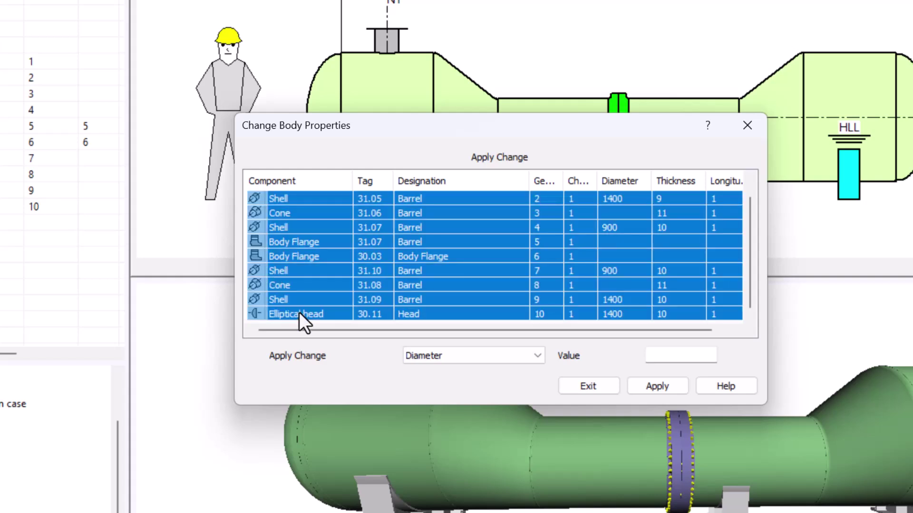
left_click(479, 358)
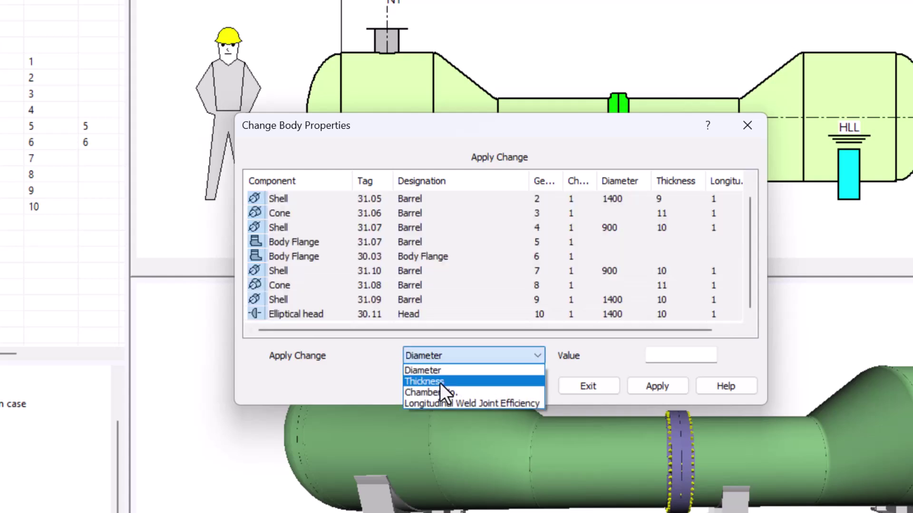
left_click(440, 383)
left_click(666, 357)
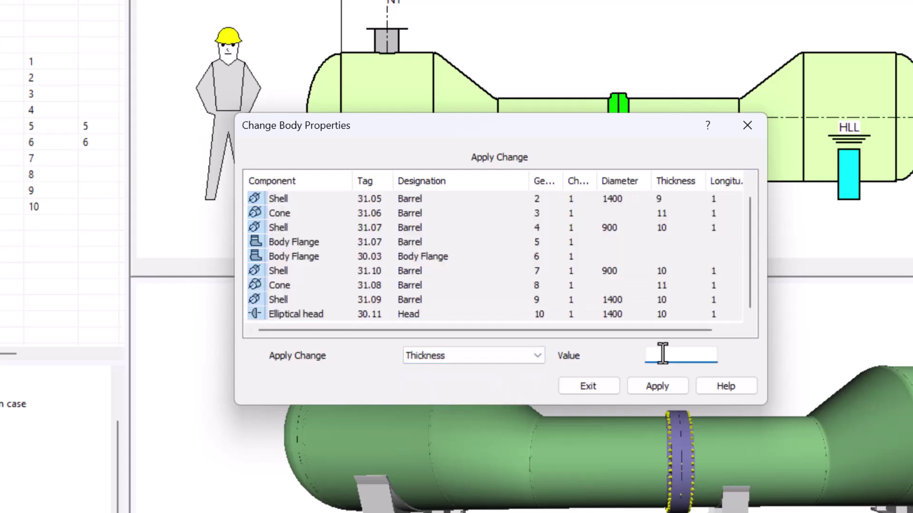
type("12")
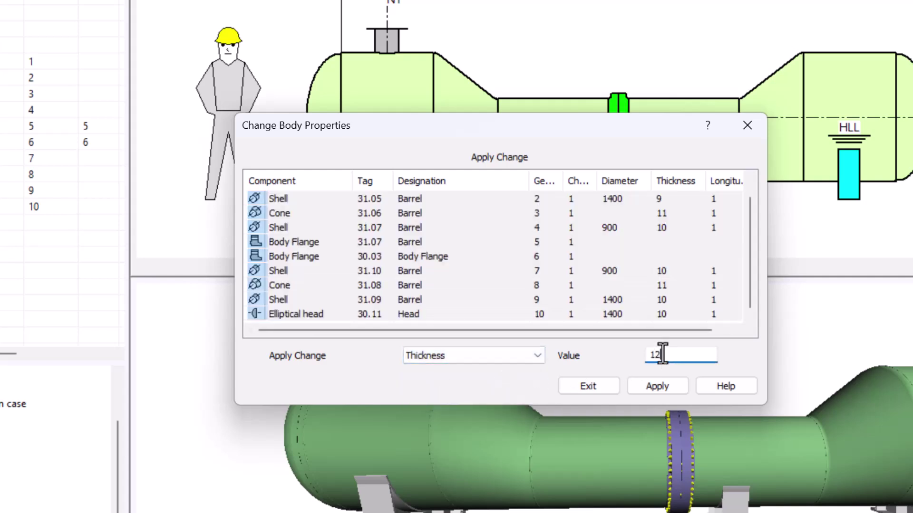
left_click(668, 389)
left_click(582, 371)
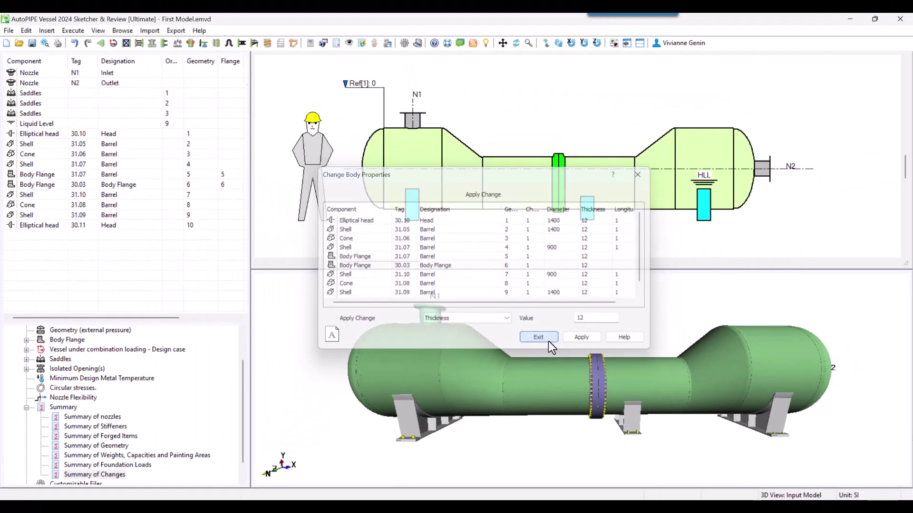
Step: Confirm Cone 31.06 is 12 mm thick, then set the Vessel Properties design method to Checked Design
double_click(463, 177)
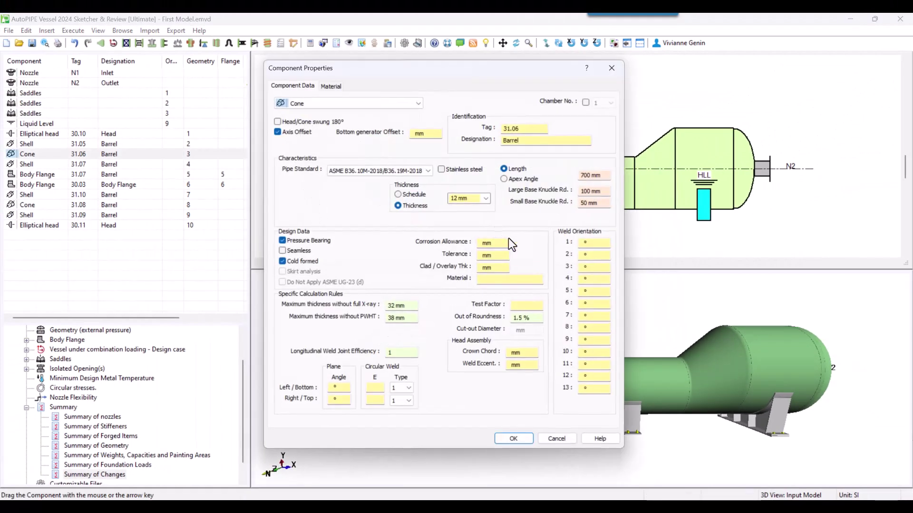
left_click(524, 440)
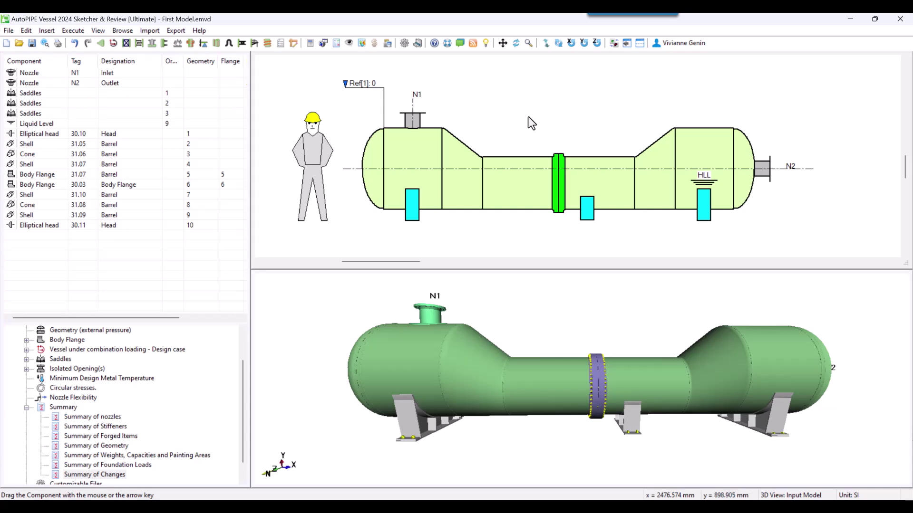
double_click(558, 120)
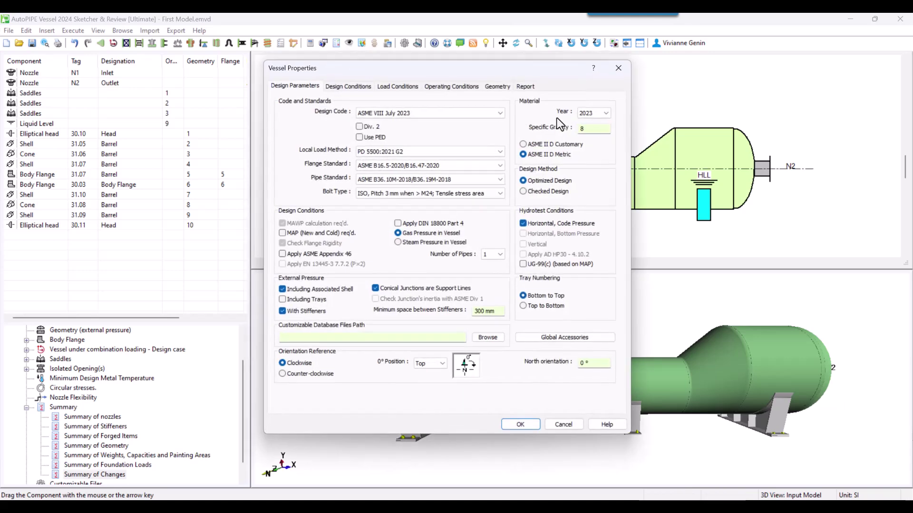
left_click(524, 192)
left_click(520, 424)
Step: Run the calculation, saving the model when prompted, and list the 7 resulting warnings
left_click(311, 43)
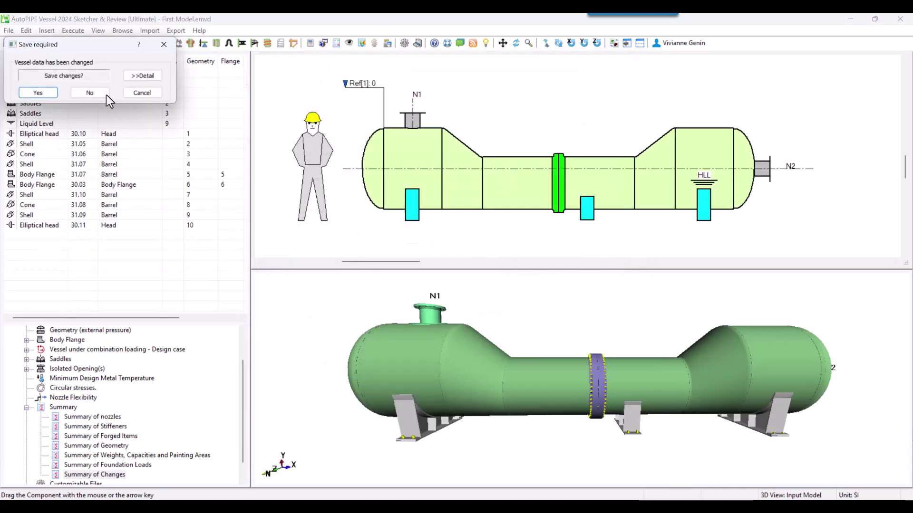
left_click(37, 93)
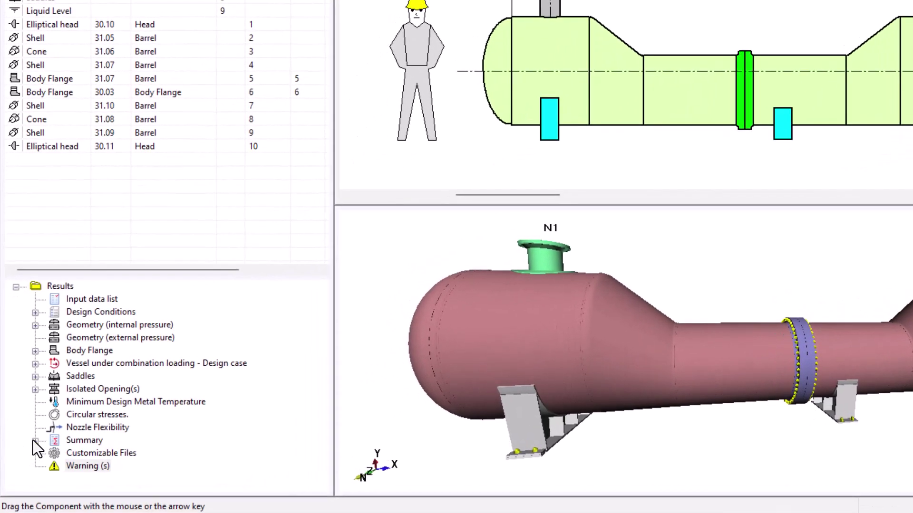
left_click(35, 440)
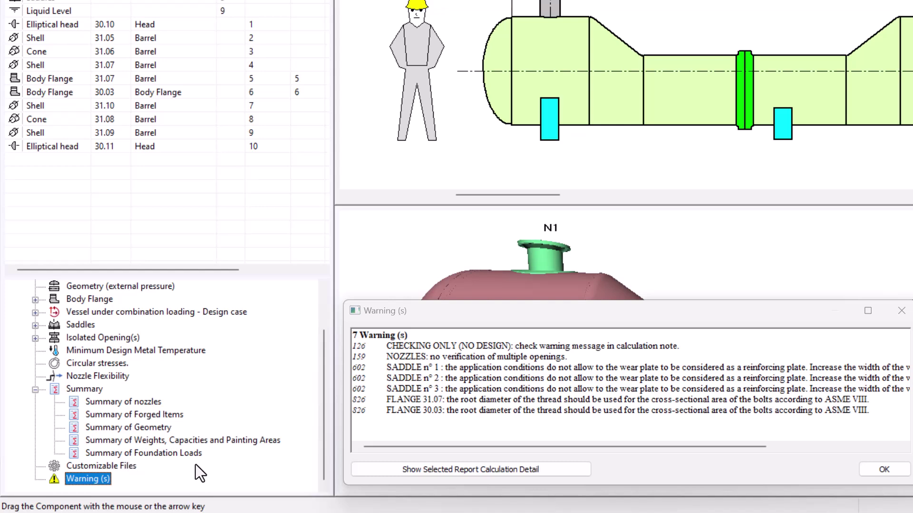
left_click(684, 249)
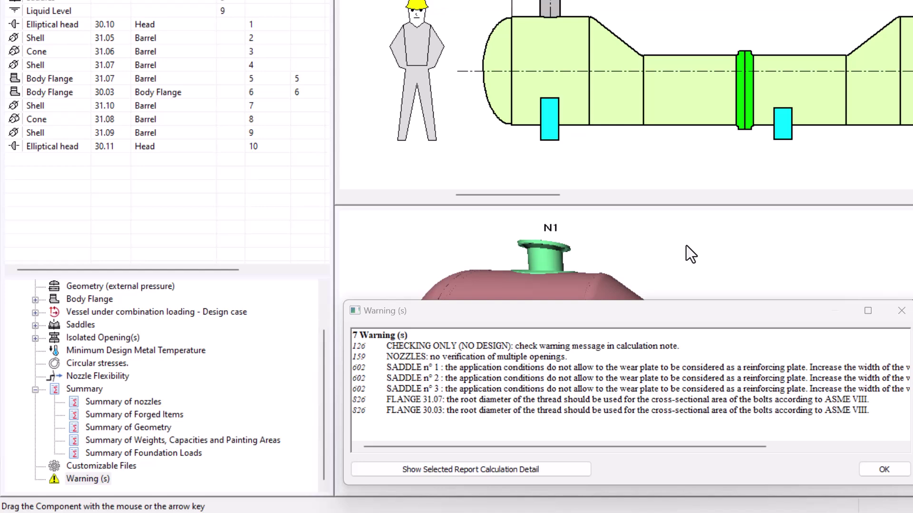